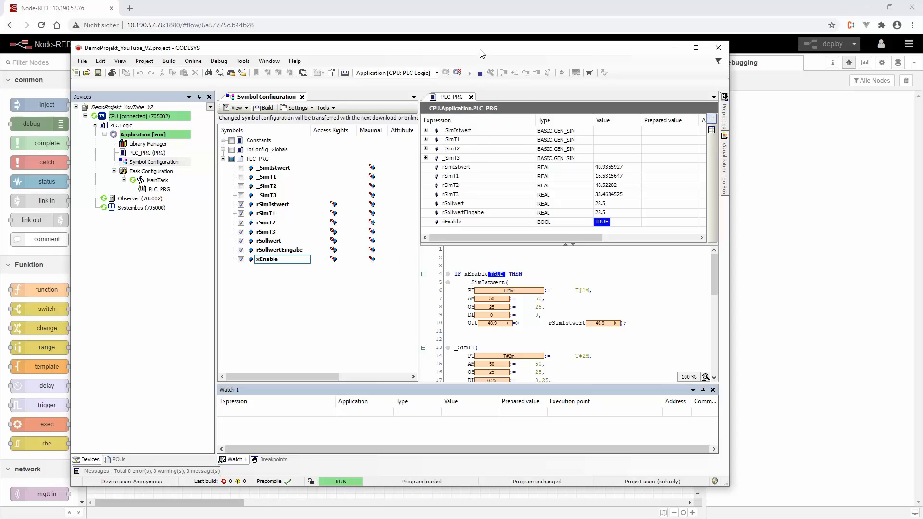
Step: Switch to Node-RED and examine the properties of the Istwert item node and its connected OPC UA Client node
key(super+Down)
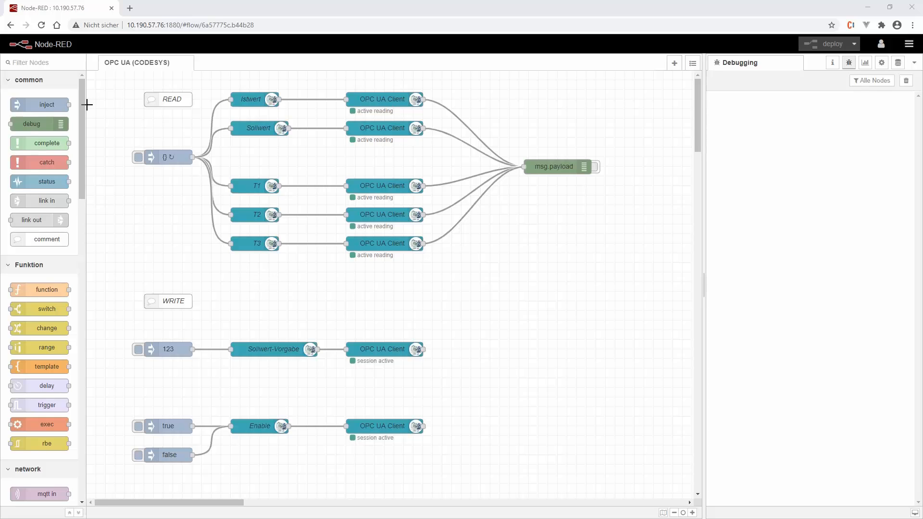
scroll(79, 106, down, 15)
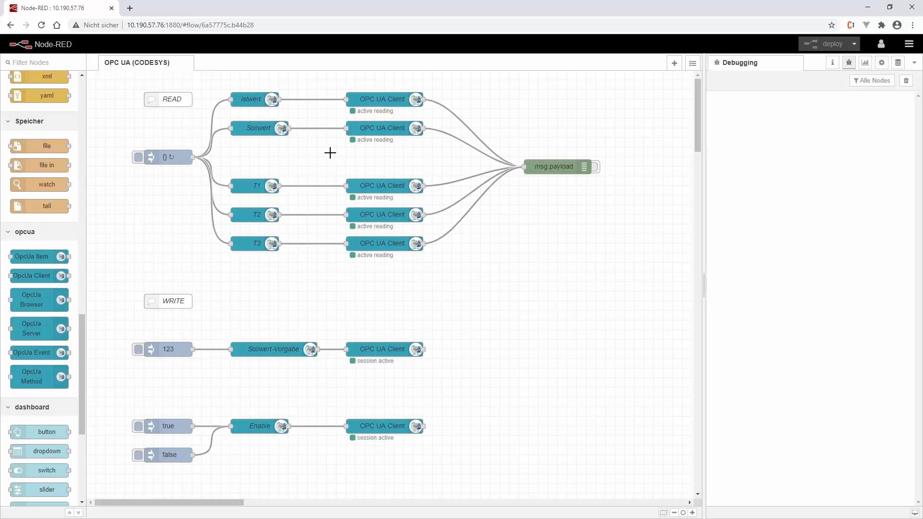
click(167, 161)
click(250, 104)
double_click(251, 104)
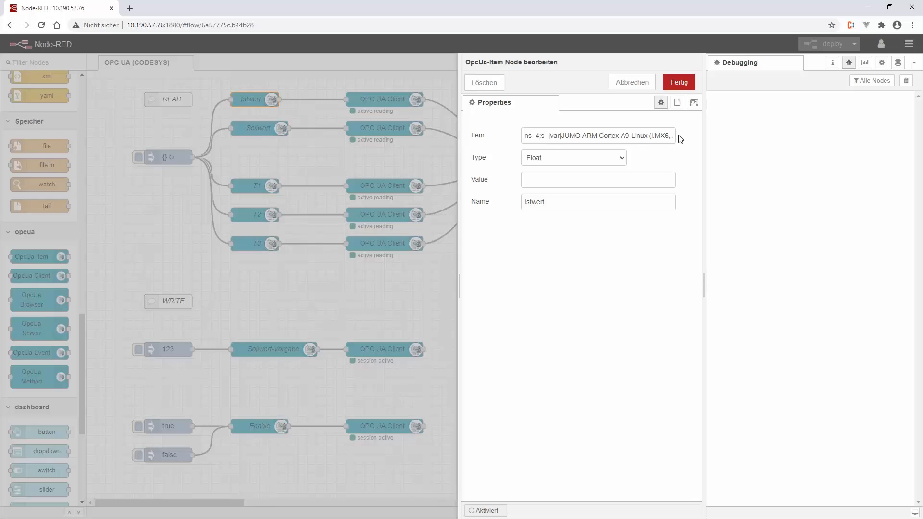
click(635, 84)
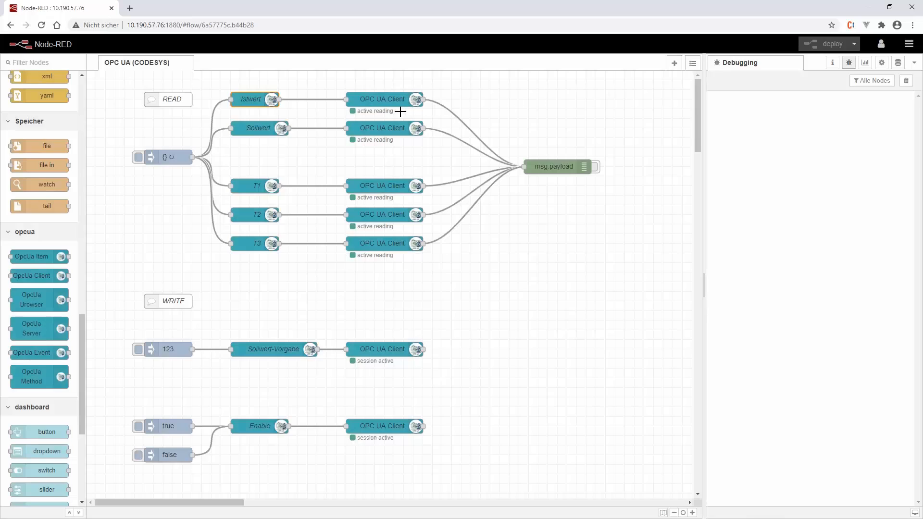
double_click(375, 100)
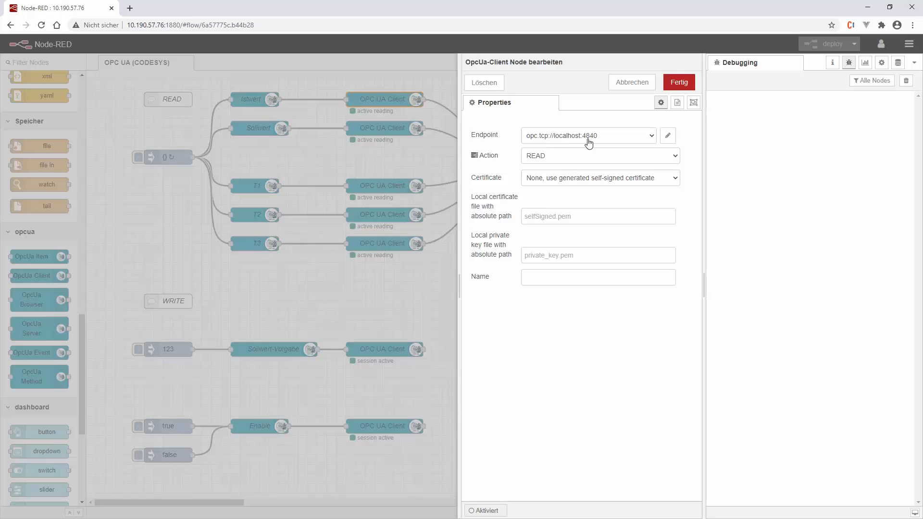
click(647, 87)
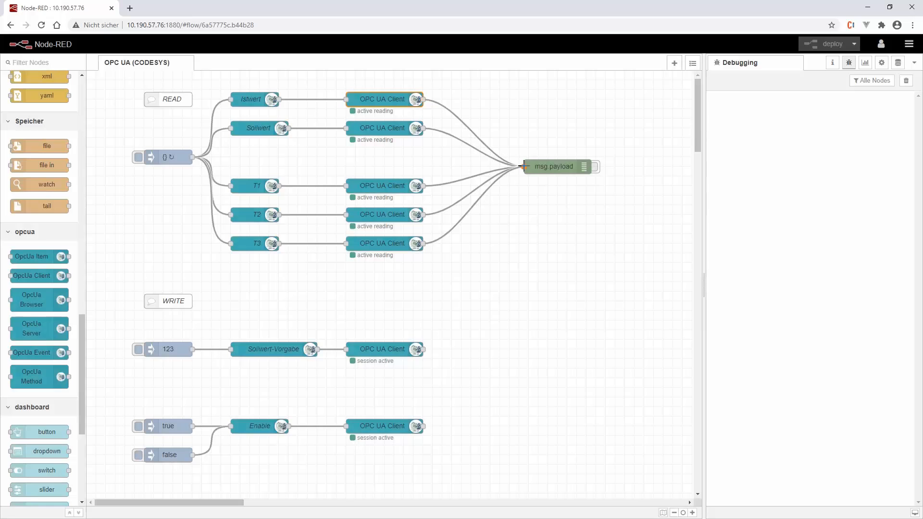
Step: Activate the msg.payload debug node and examine the incoming OPC UA values in the debug messages
click(596, 167)
scroll(765, 160, up, 3)
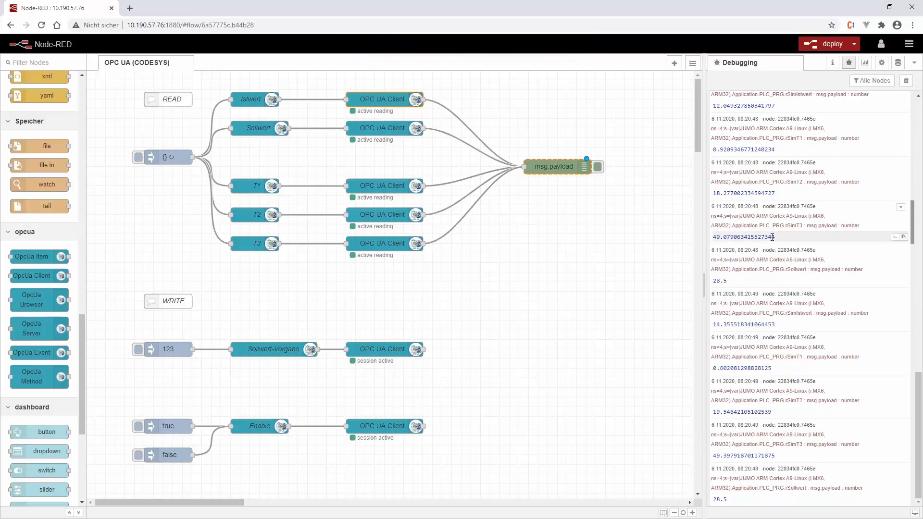
click(549, 288)
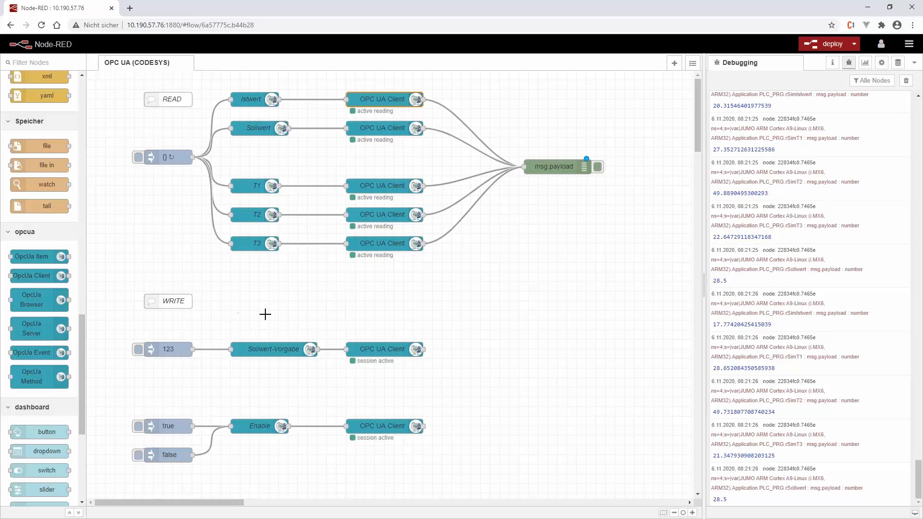
Step: Inject the value 123 into Sollwert-Vorgabe, and inject false followed by true into Enable
click(164, 350)
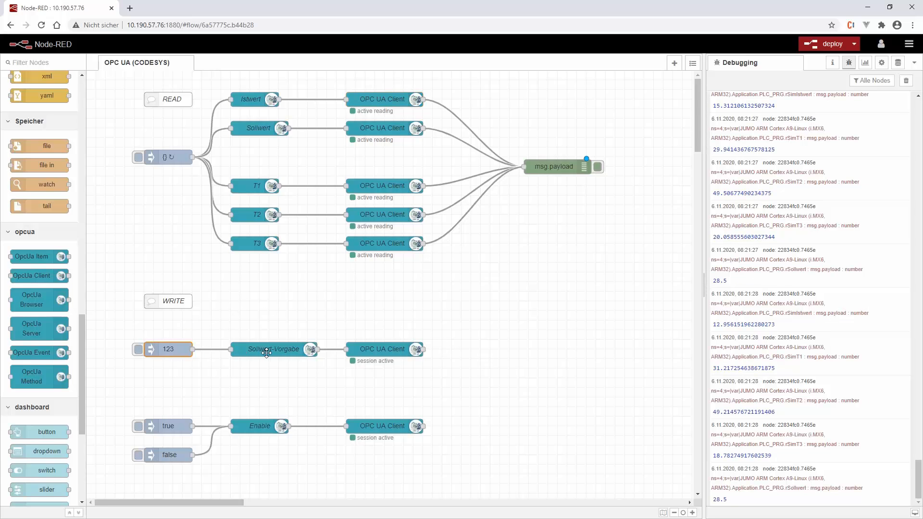
click(139, 349)
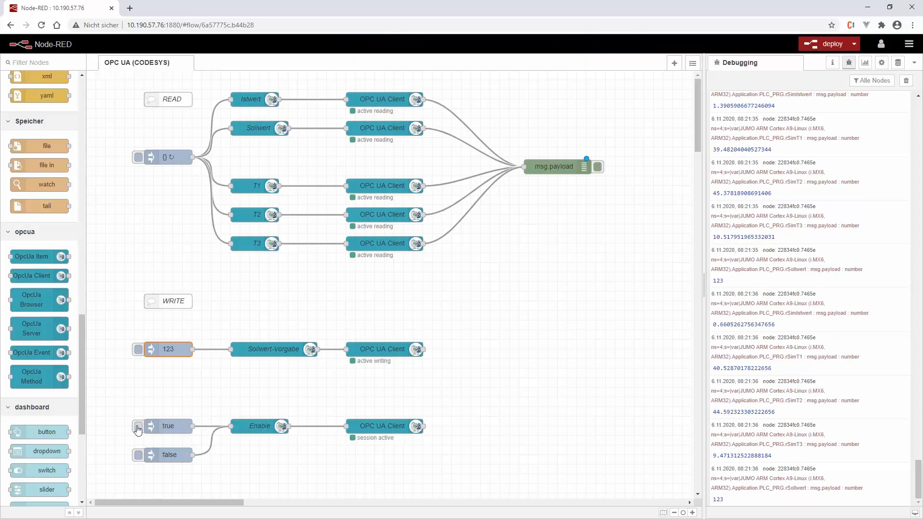
click(139, 457)
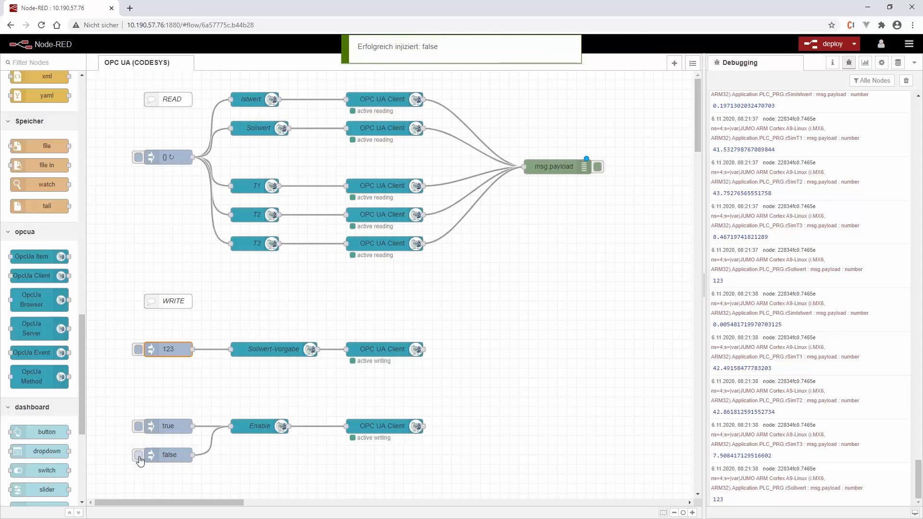
click(140, 429)
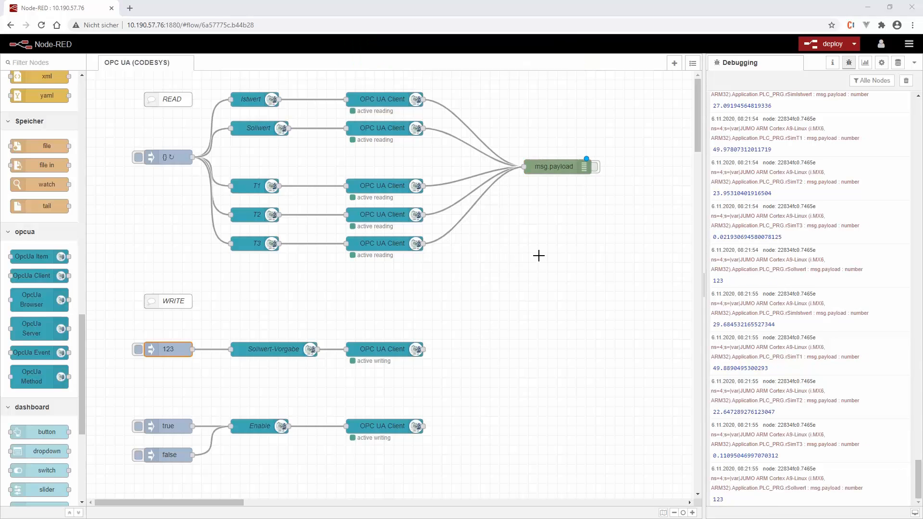
Step: Delete the msg.payload debug node from the OPC UA (CODESYS) flow
click(550, 169)
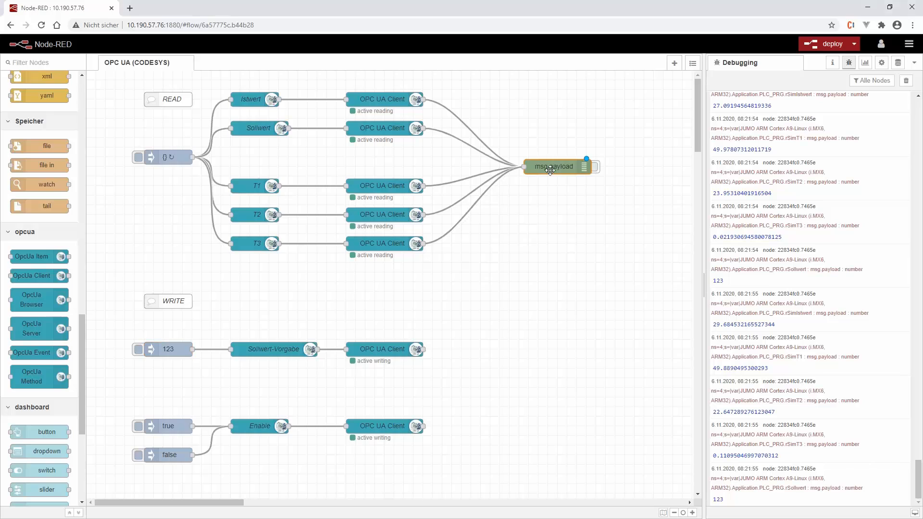
key(Delete)
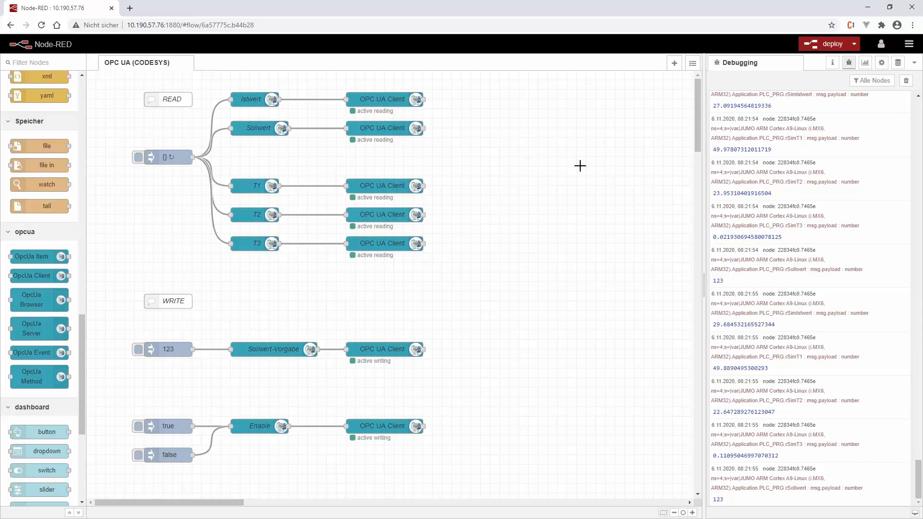
Step: Add a new tab to the dashboard layout and name it Regler
click(914, 63)
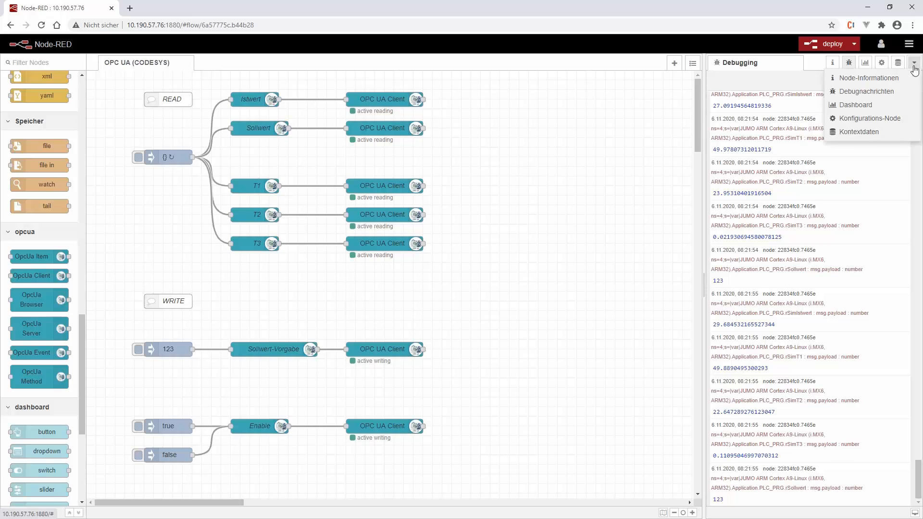
click(868, 105)
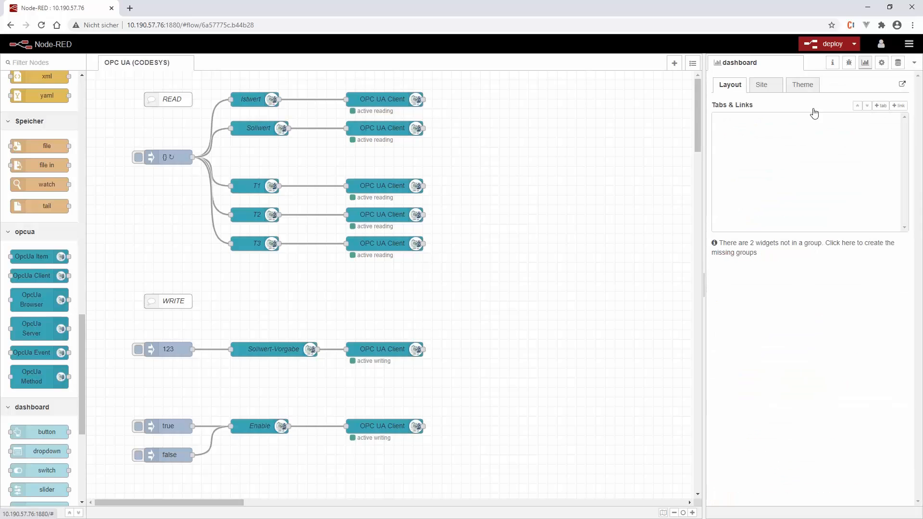
click(881, 105)
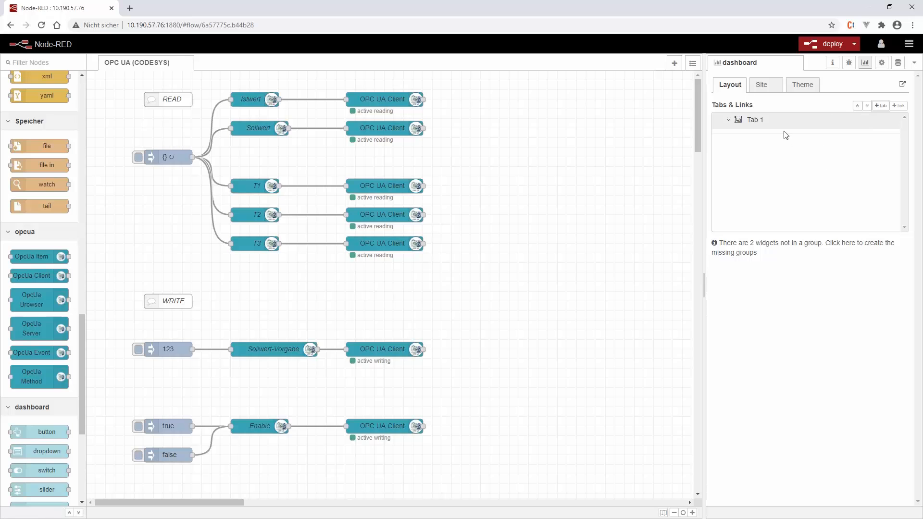
click(860, 122)
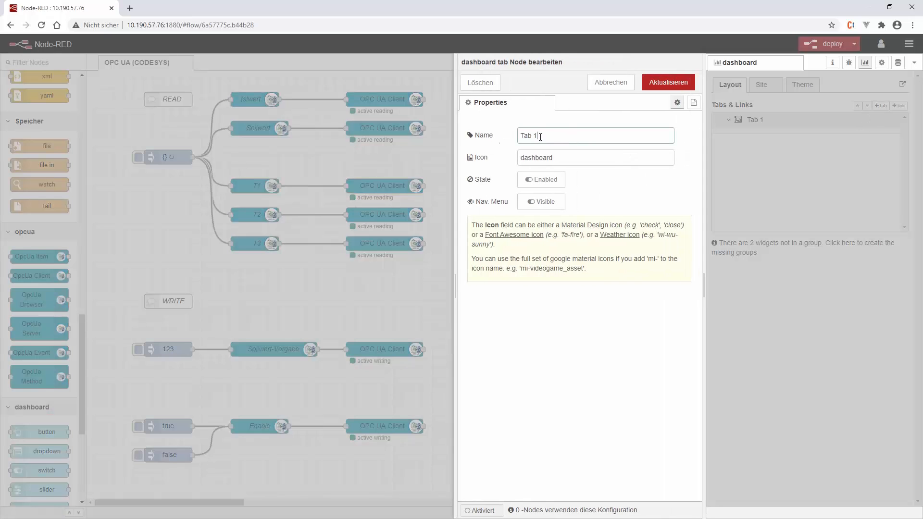
drag(540, 136, 474, 140)
text(Re)
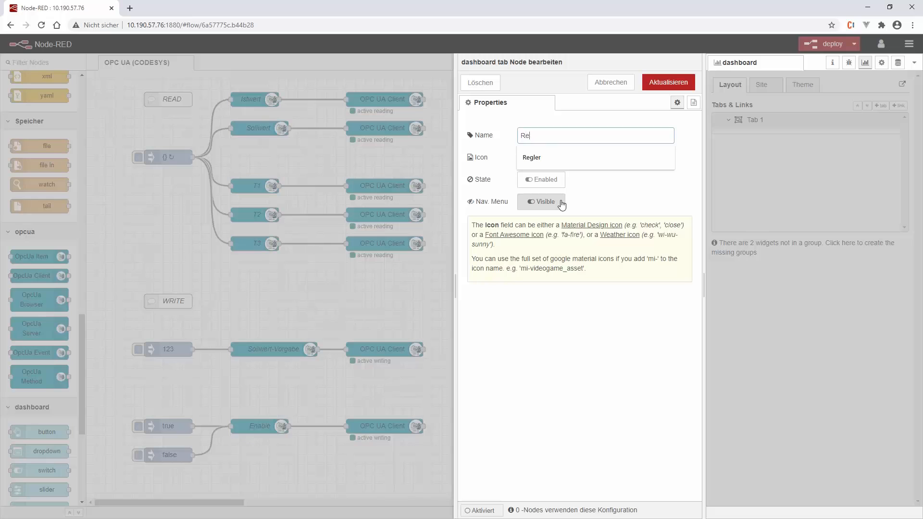
text(g)
key(Down)
key(Return)
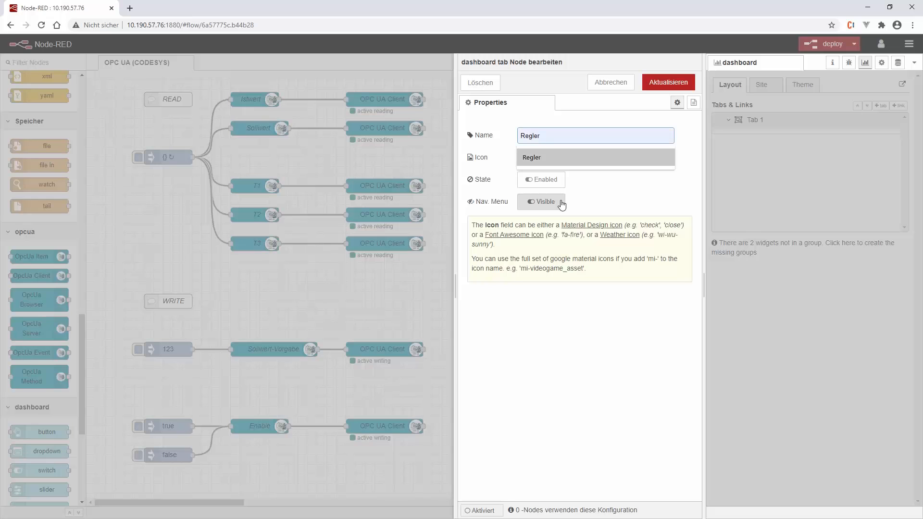
click(669, 85)
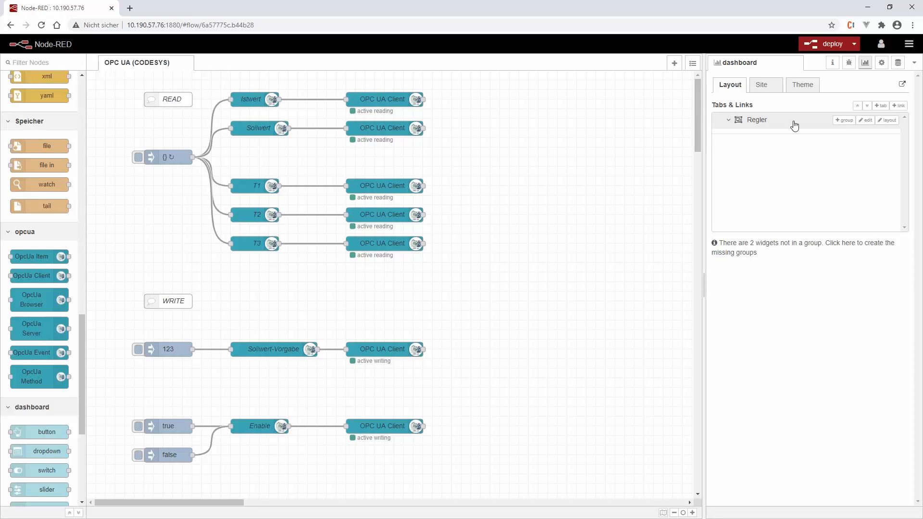
Step: Add a group to the Regler dashboard tab and name it Regelkreis 1
click(842, 121)
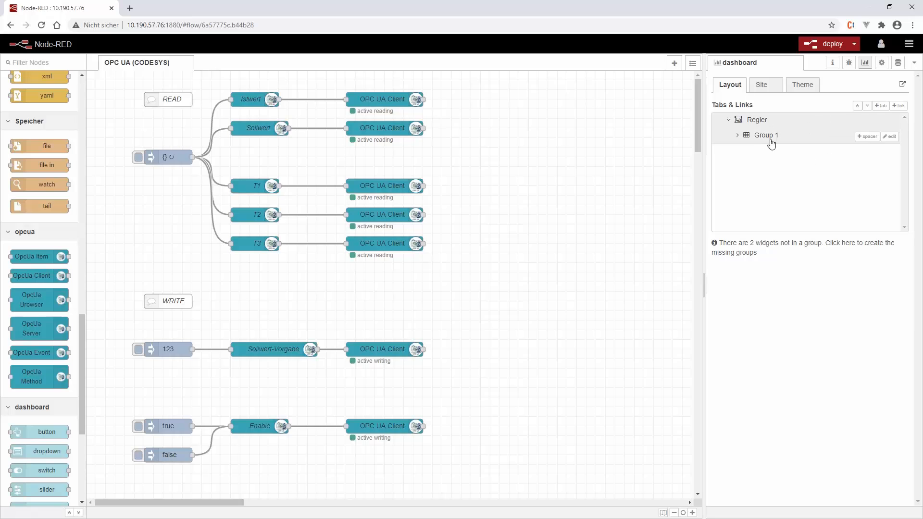
click(891, 138)
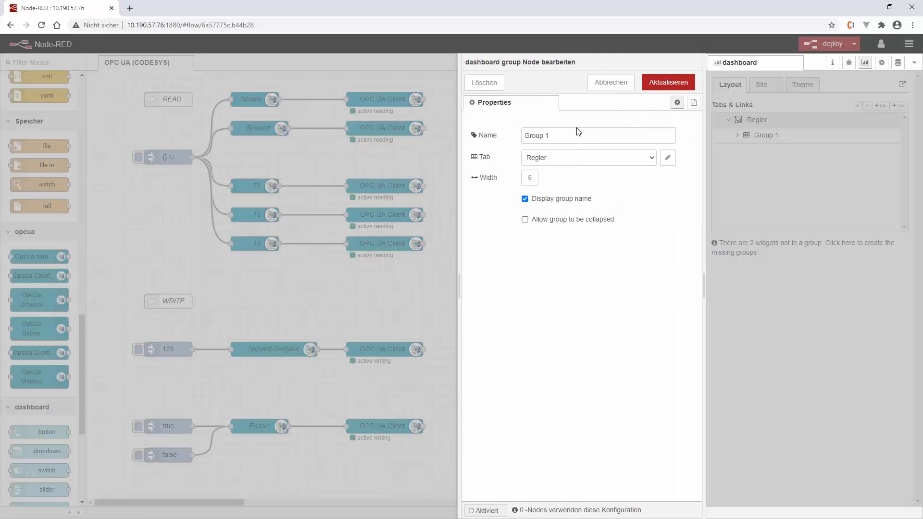
text(Regelkreis)
click(668, 82)
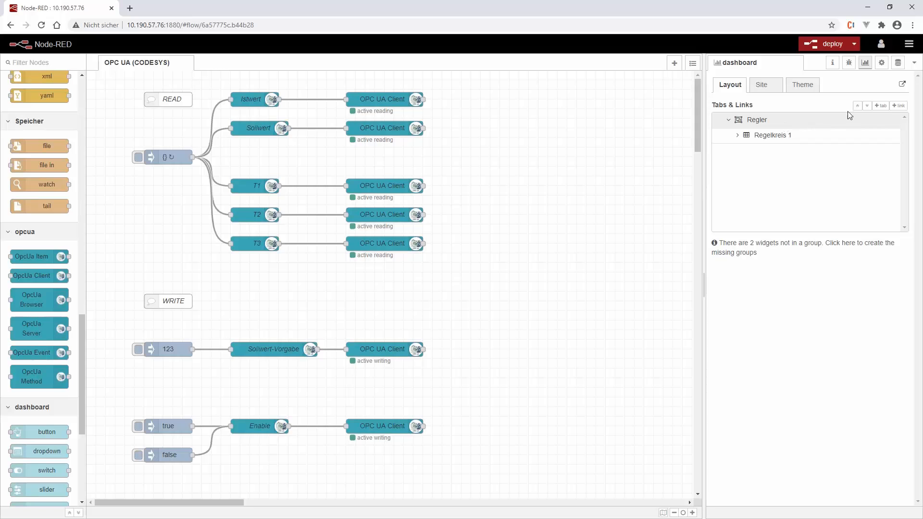
Step: Add a second dashboard tab and name it Temperatur
click(879, 107)
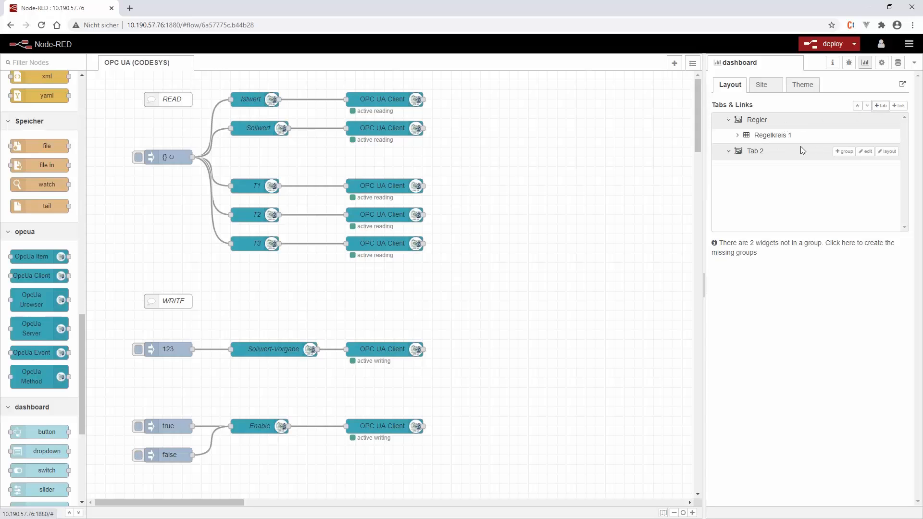
click(863, 151)
click(483, 136)
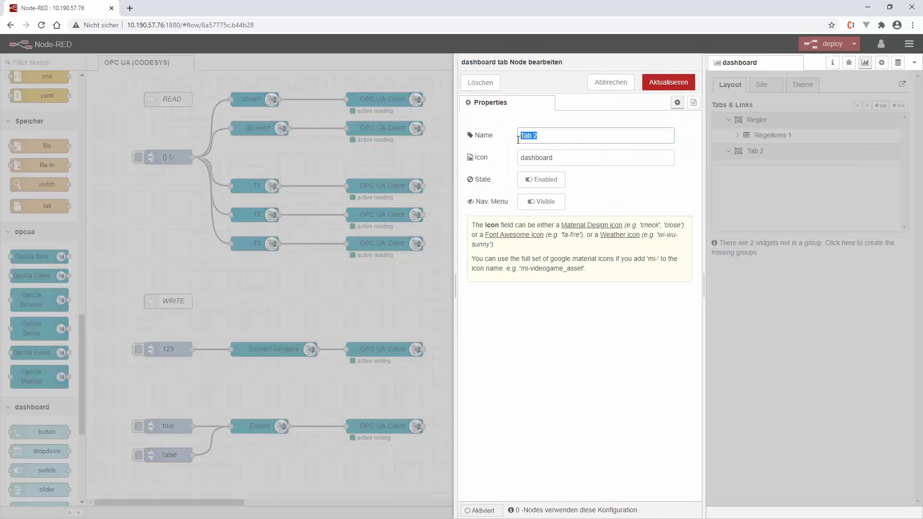
text(Temperatur)
click(668, 82)
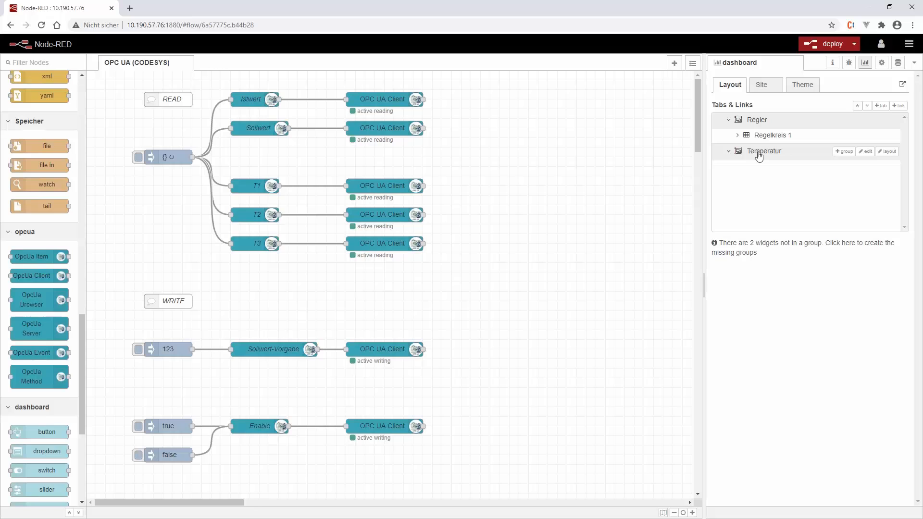
Step: Add a group to the Temperatur dashboard tab and name it T1 - T3
click(842, 152)
click(888, 168)
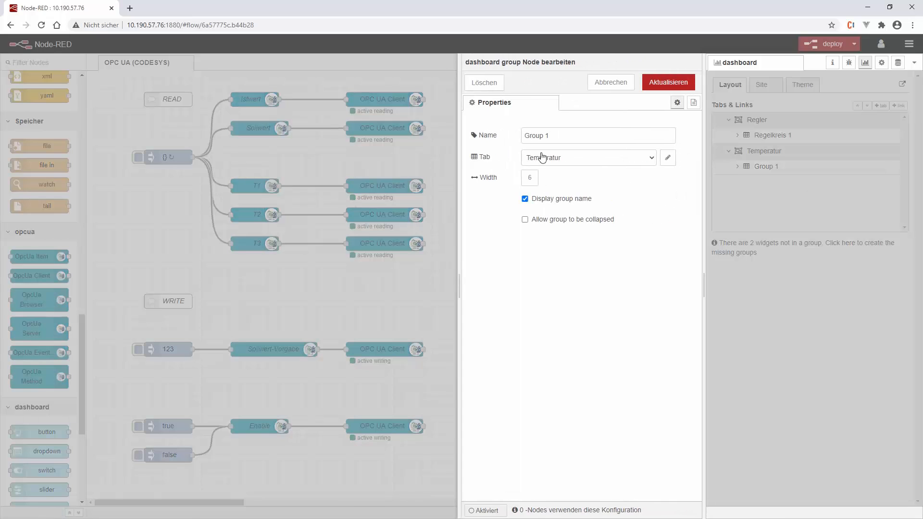
drag(551, 136, 515, 135)
text(T1 - T3)
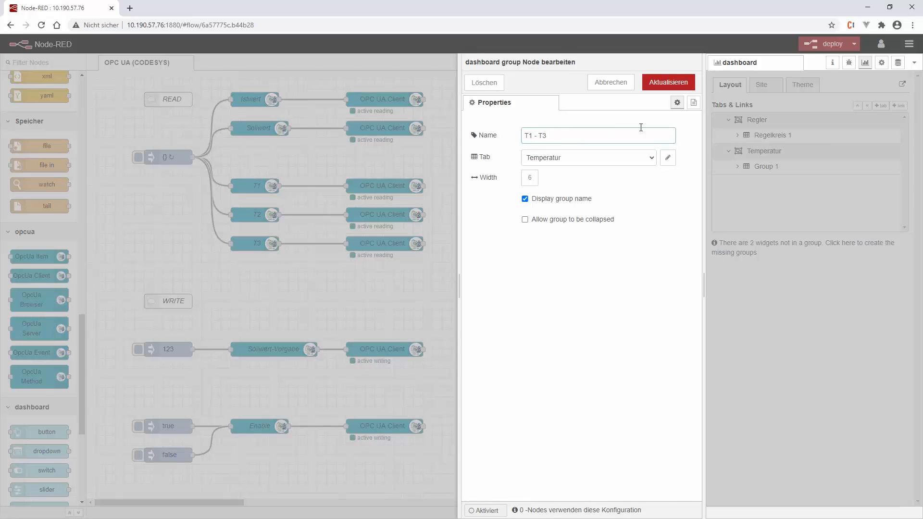
click(668, 82)
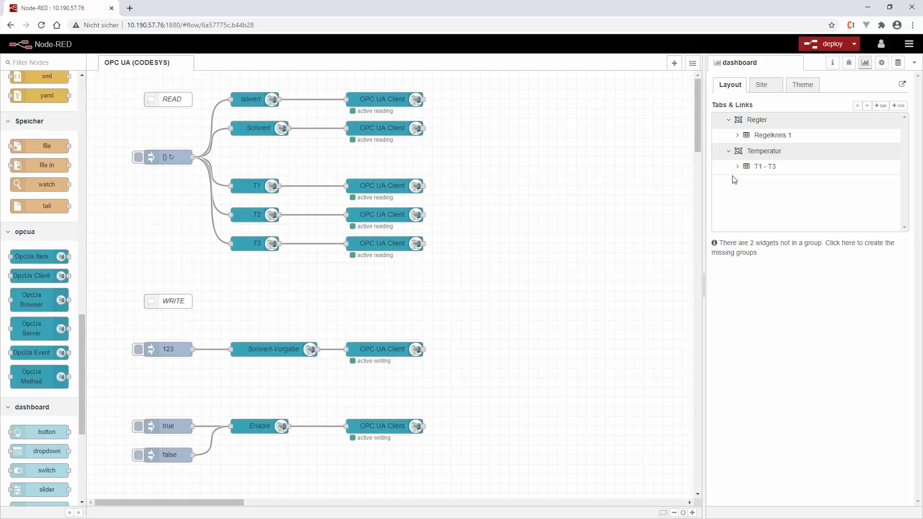
Step: Review the dashboard's site settings, set its theme style to Dark and return to the layout overview
click(760, 90)
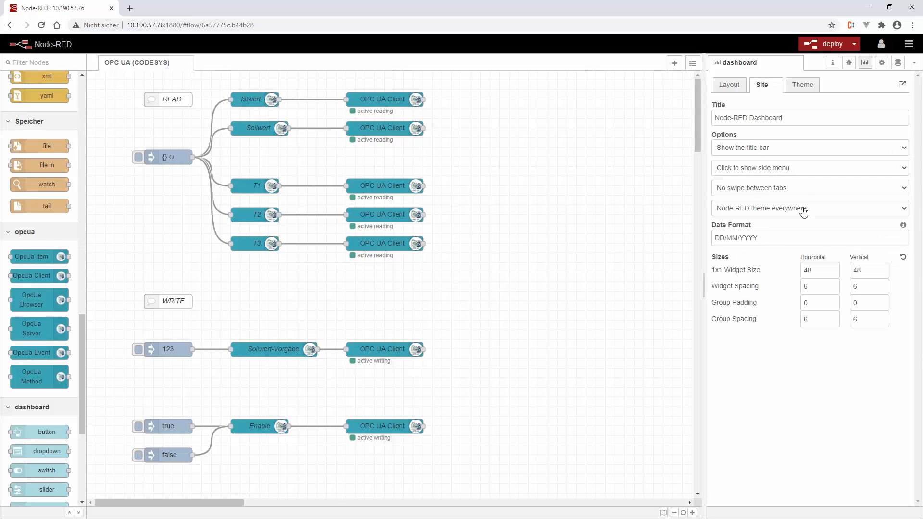
click(802, 86)
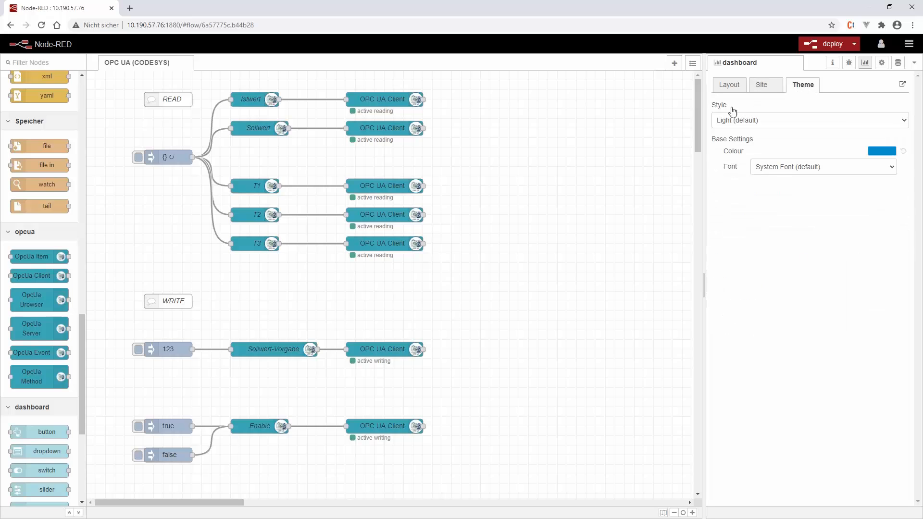
click(772, 120)
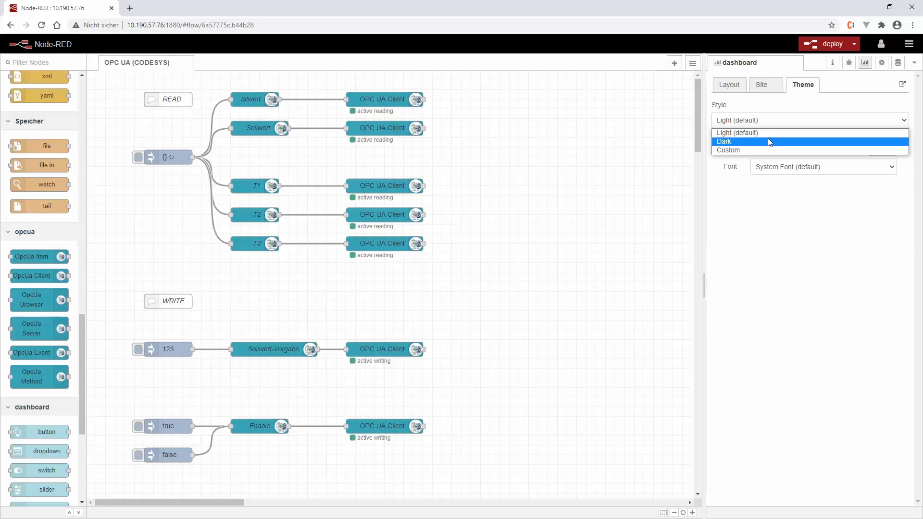
click(768, 141)
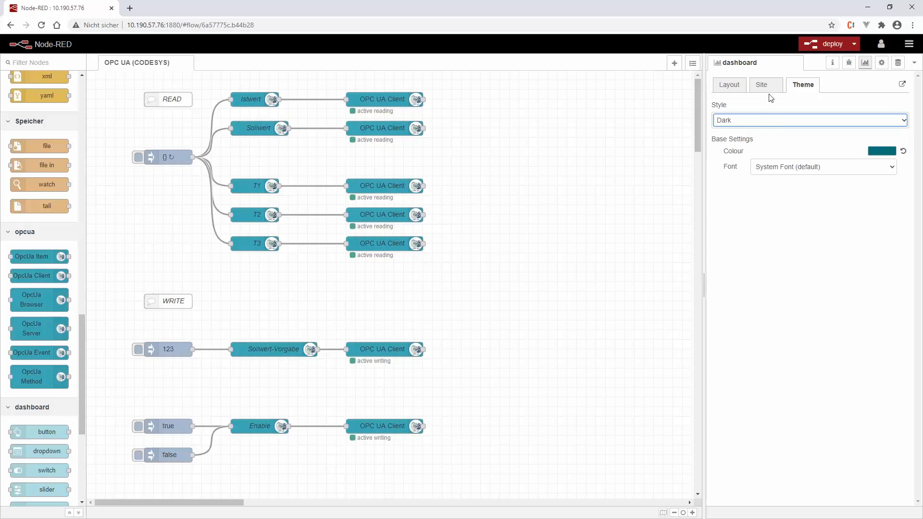
click(730, 89)
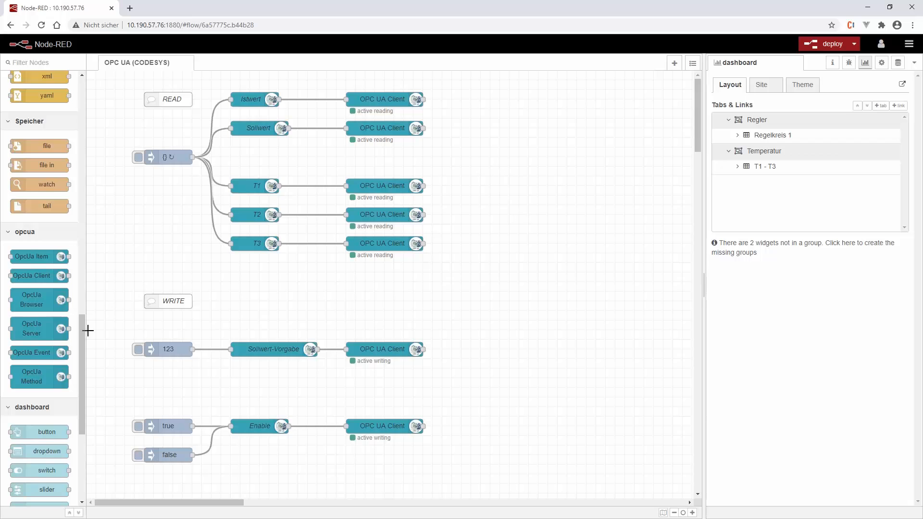
Step: Place a gauge node beside the Istwert OPC UA client and assign it to the [Regler] Regelkreis 1 group
drag(84, 332, 80, 412)
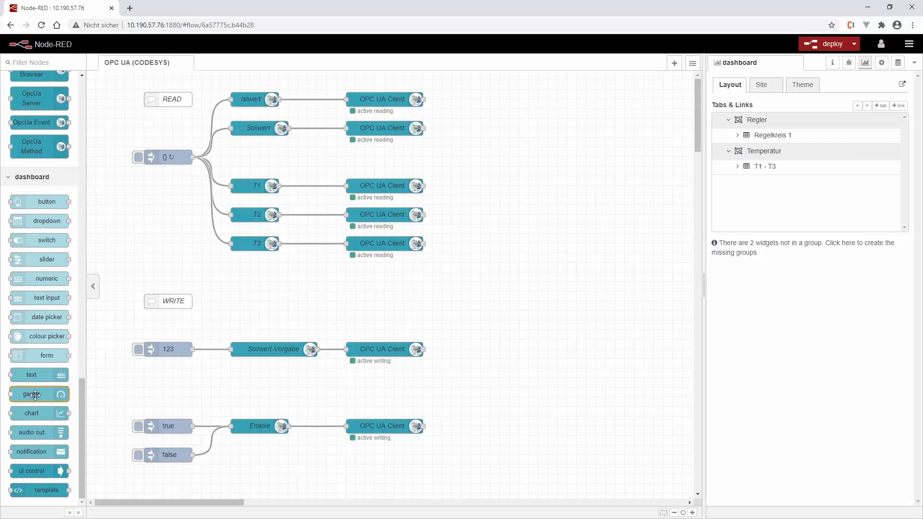
drag(35, 395, 504, 101)
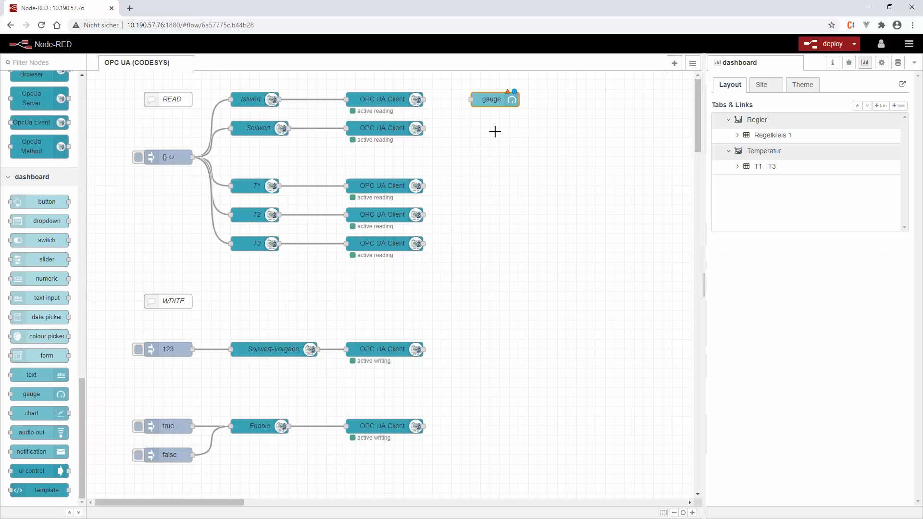
double_click(486, 102)
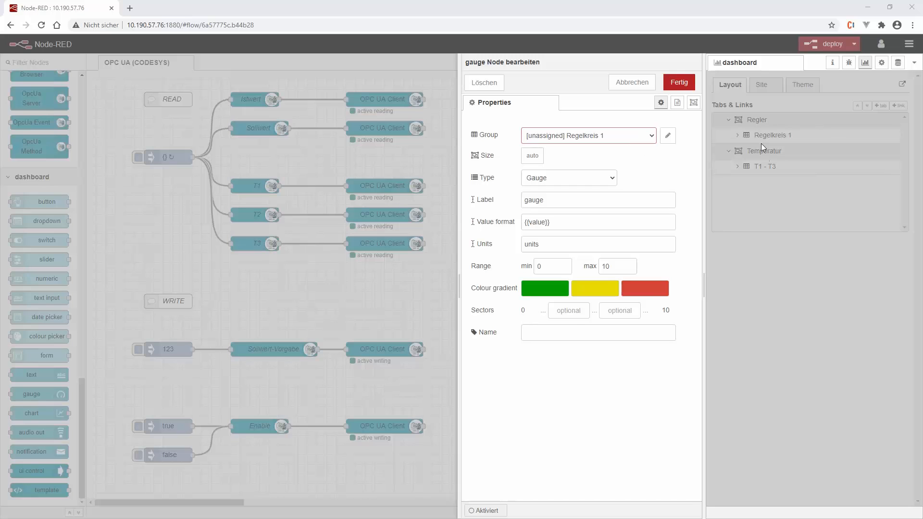
click(650, 136)
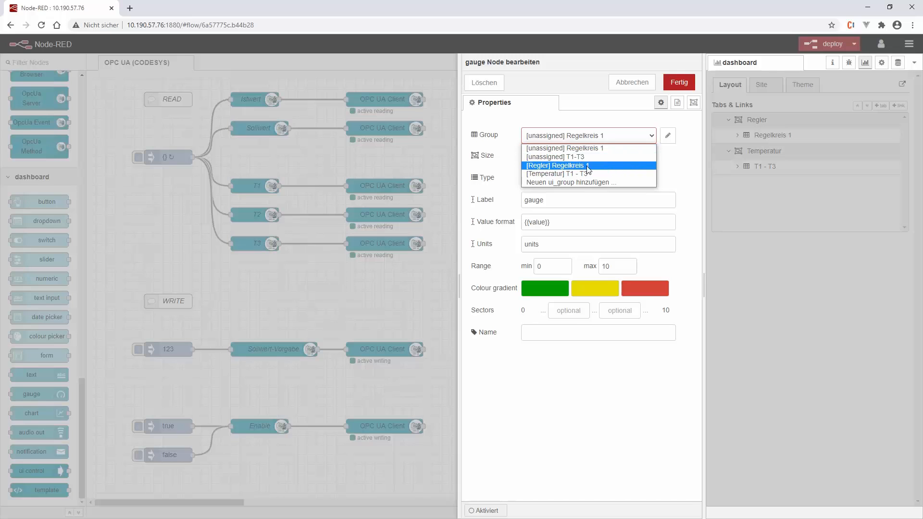
click(551, 169)
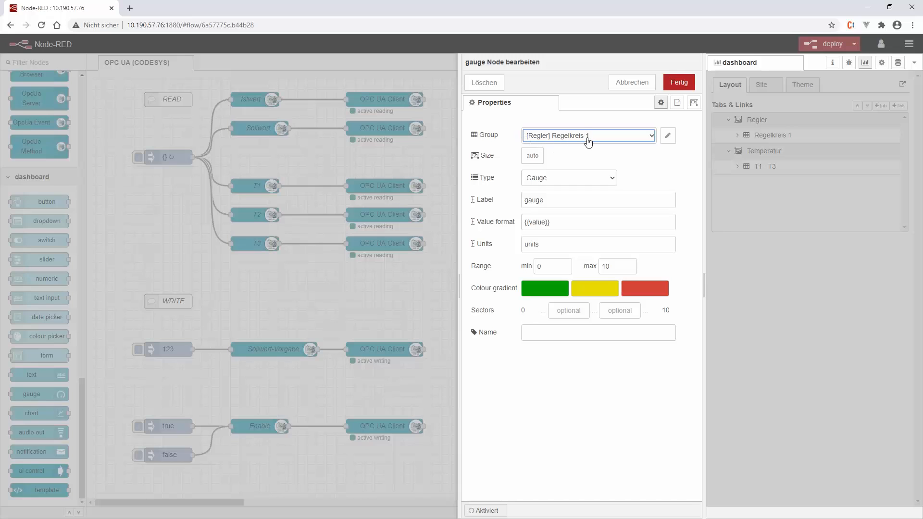
Step: Set the gauge's size to 5 x 4, keep the type Gauge and label it Istwert
click(536, 160)
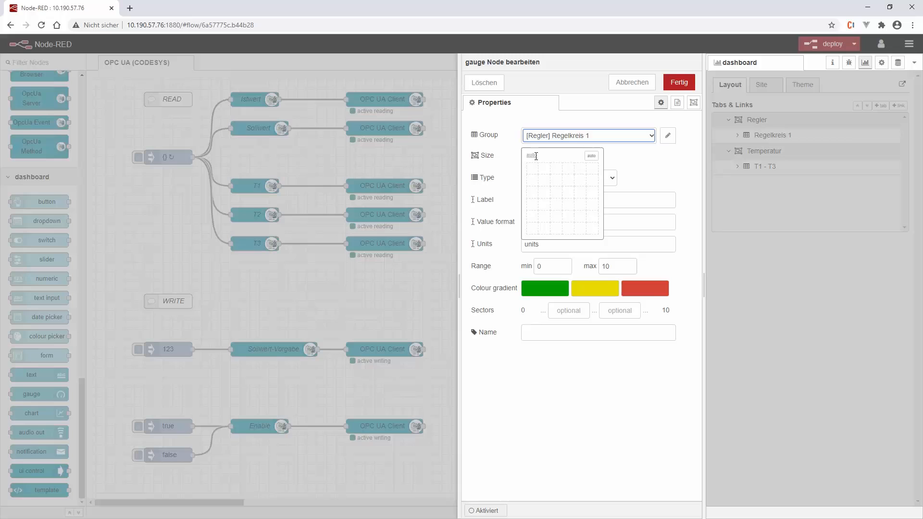
click(577, 212)
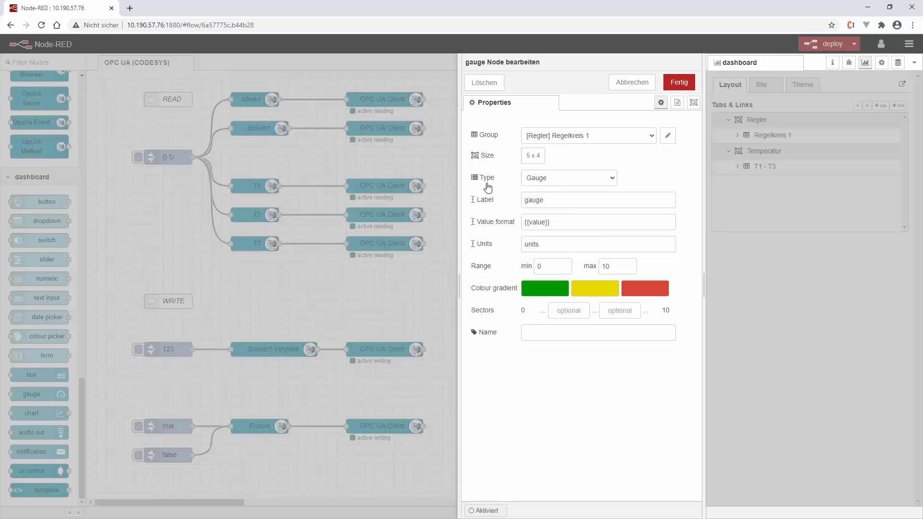
click(605, 186)
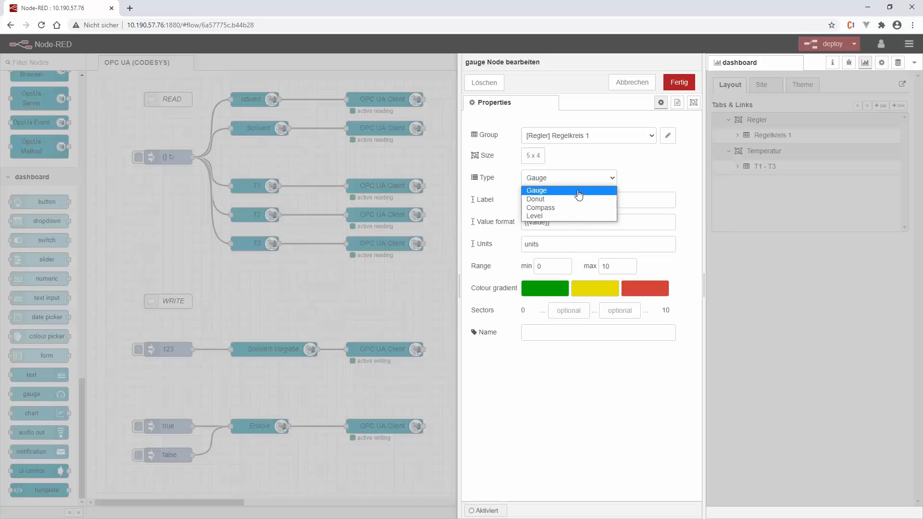
click(613, 182)
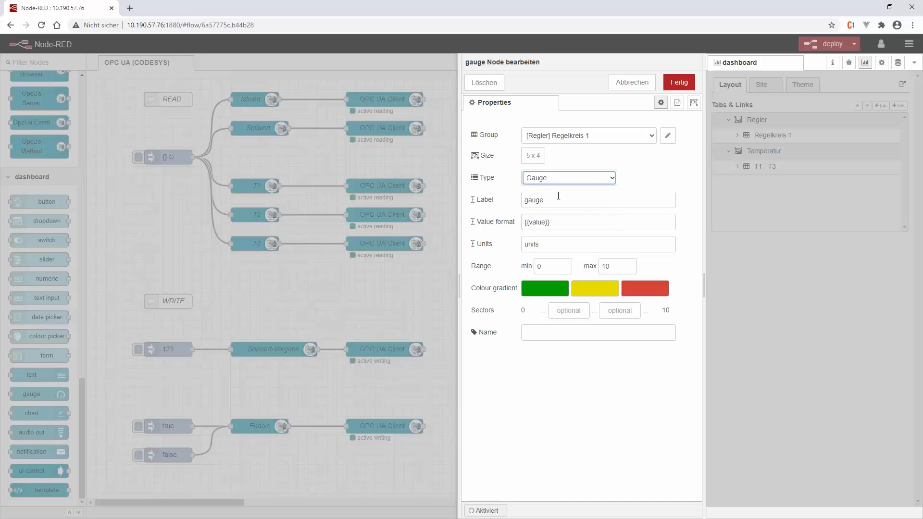
click(570, 197)
drag(571, 197, 499, 199)
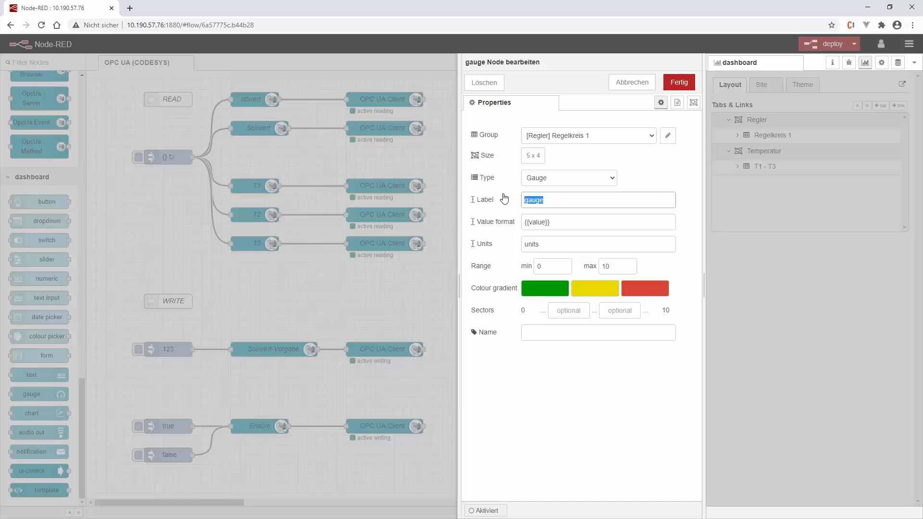
text(Istwert)
Step: Set the gauge's value format to {{value | number: 1}} and its units to °C
click(579, 224)
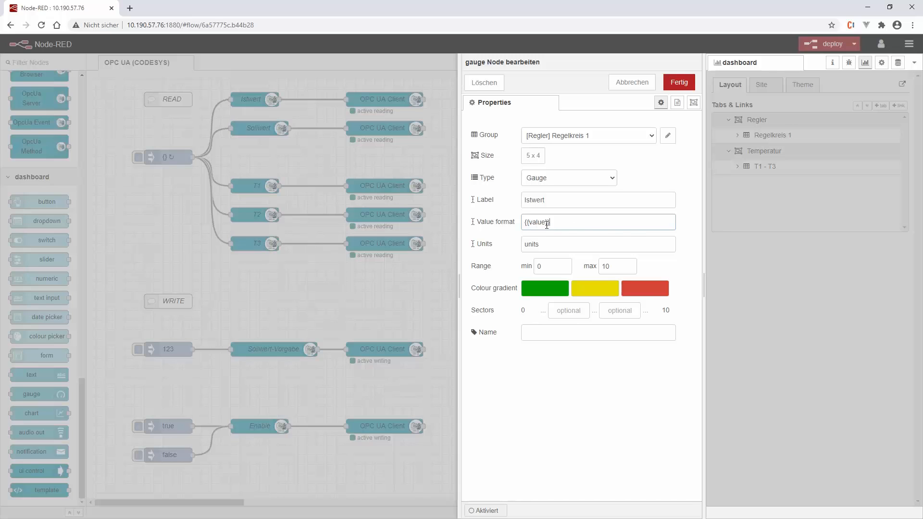
key(Left)
key(Left)
text(| num)
key(Tab)
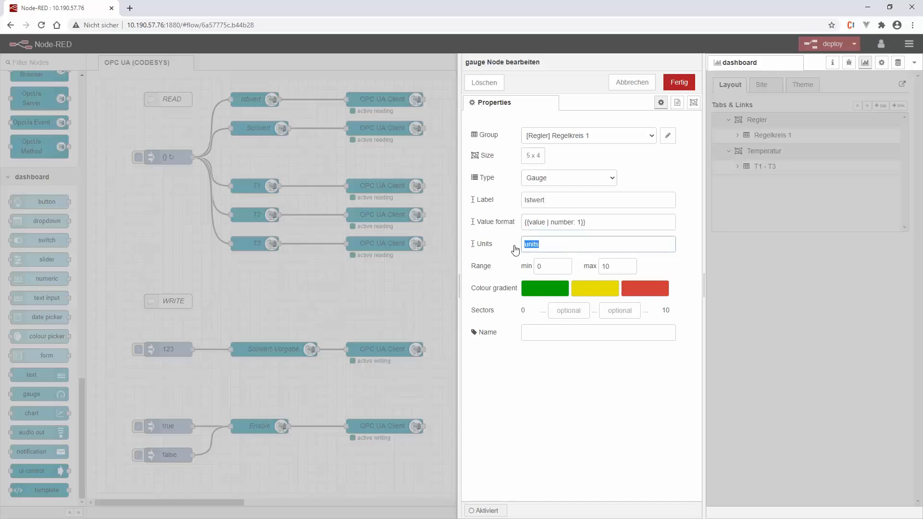
text(°C)
Step: Set the gauge's range maximum to 50 and its sector limits to 12 and 25
click(549, 270)
click(617, 266)
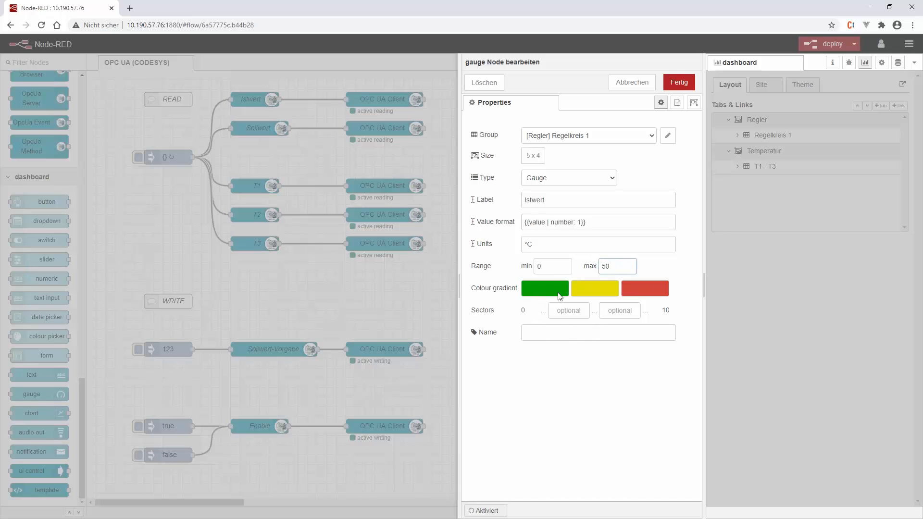
click(572, 311)
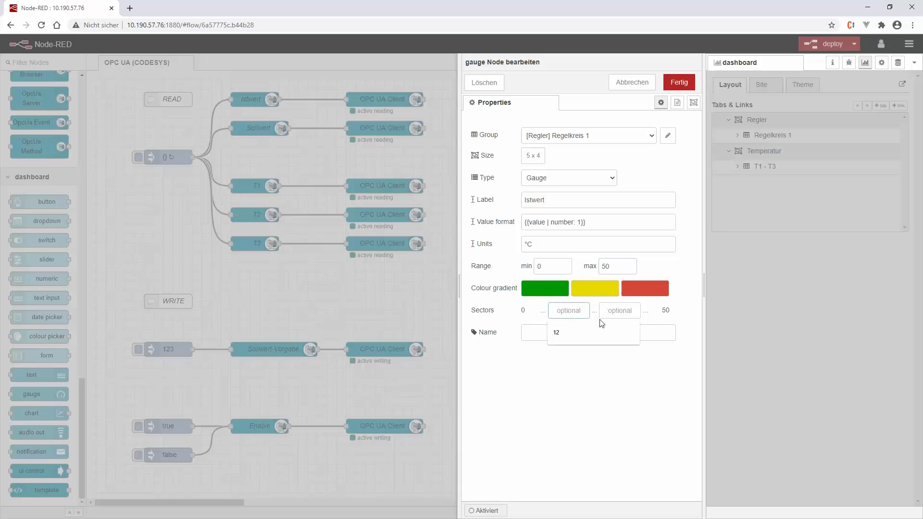
text(12)
click(623, 310)
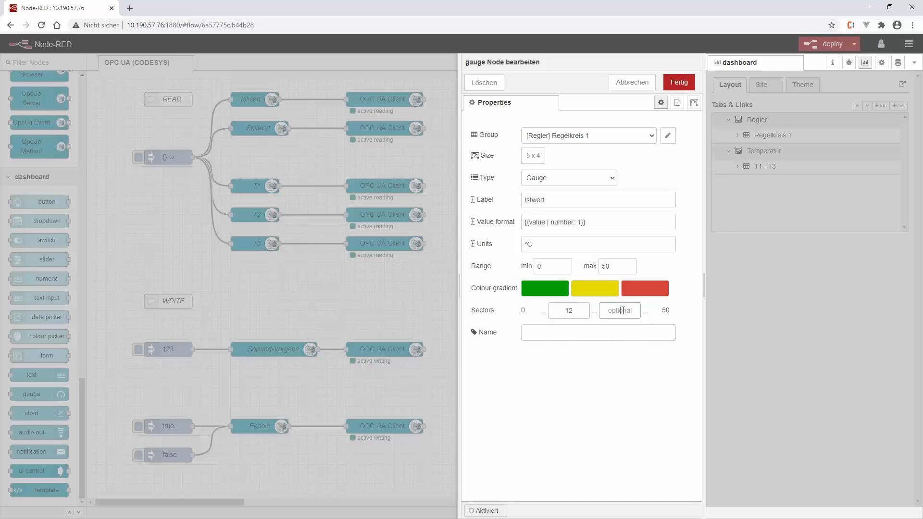
text(25)
Step: Name the gauge node Istwert and apply its settings
click(591, 335)
text(Ist)
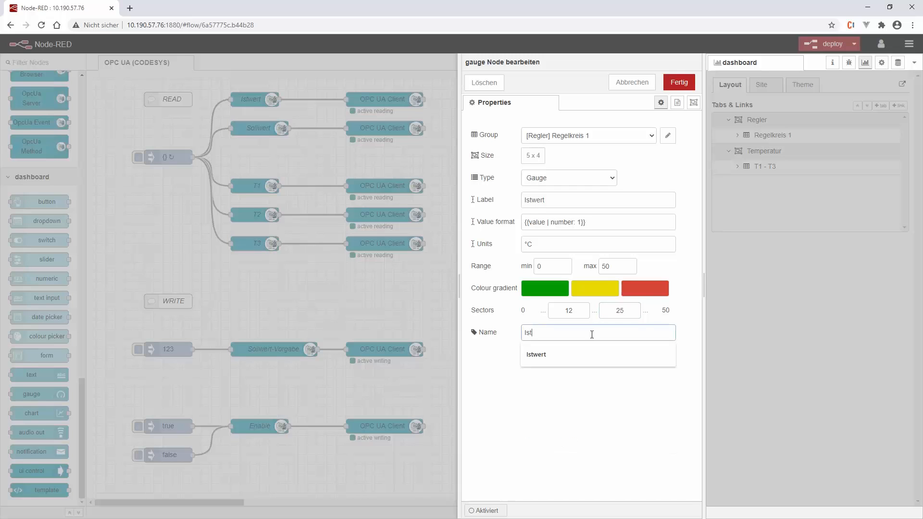
text(wert)
click(679, 82)
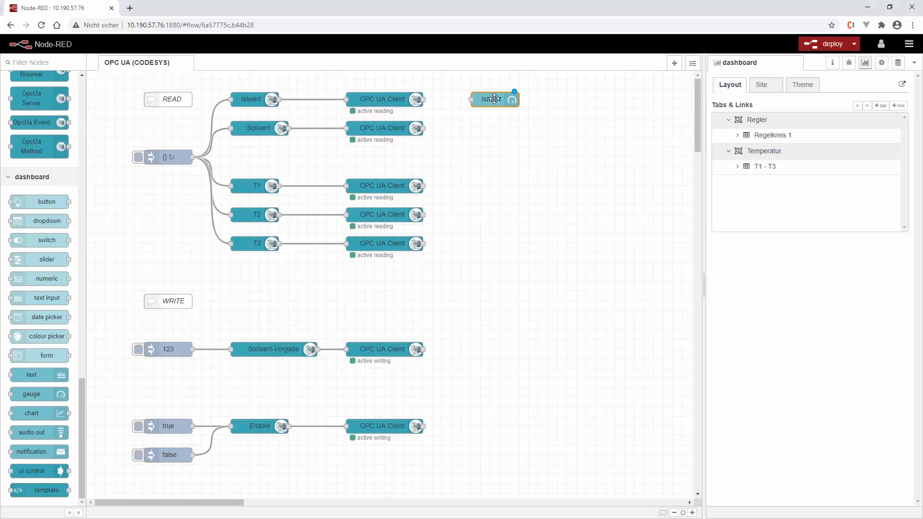
Step: Place a copy of the Istwert gauge beside the Sollwert client and set its label and name to Sollwert
key(ctrl+v)
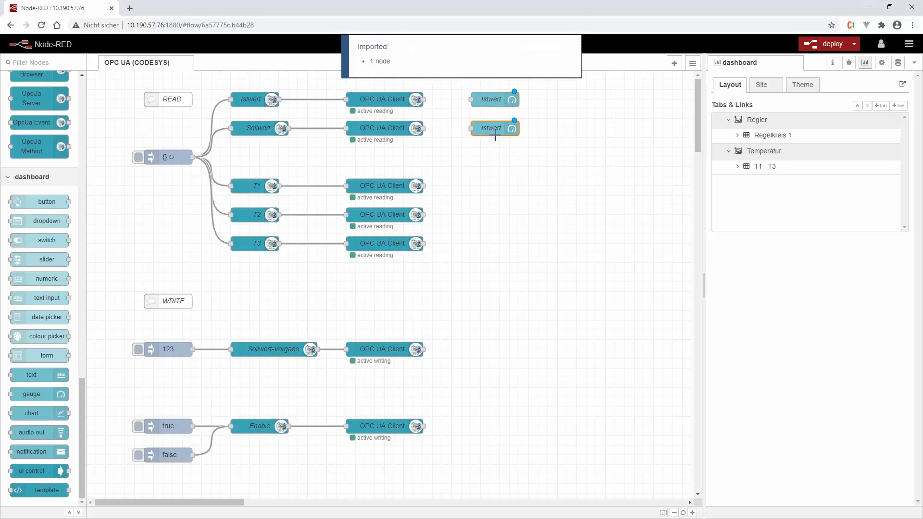
click(495, 136)
double_click(495, 131)
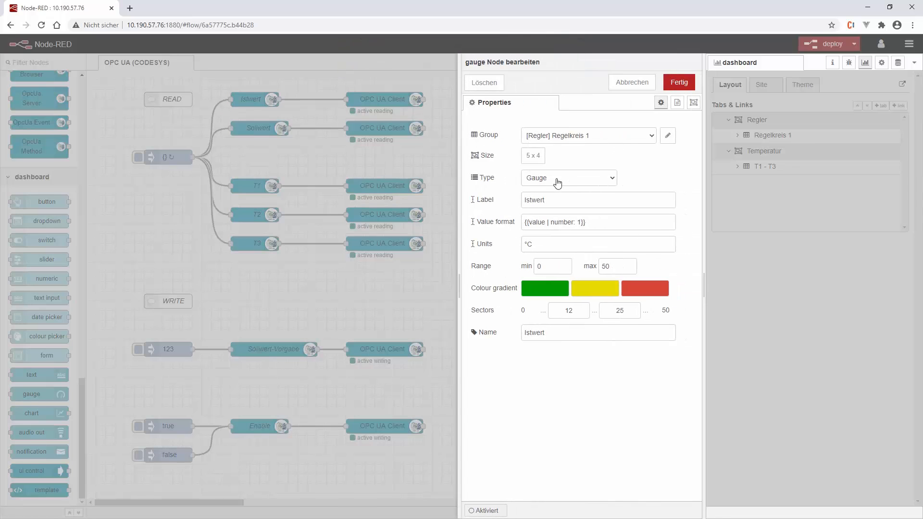
drag(546, 206, 536, 206)
key(ctrl+a)
text(Soll)
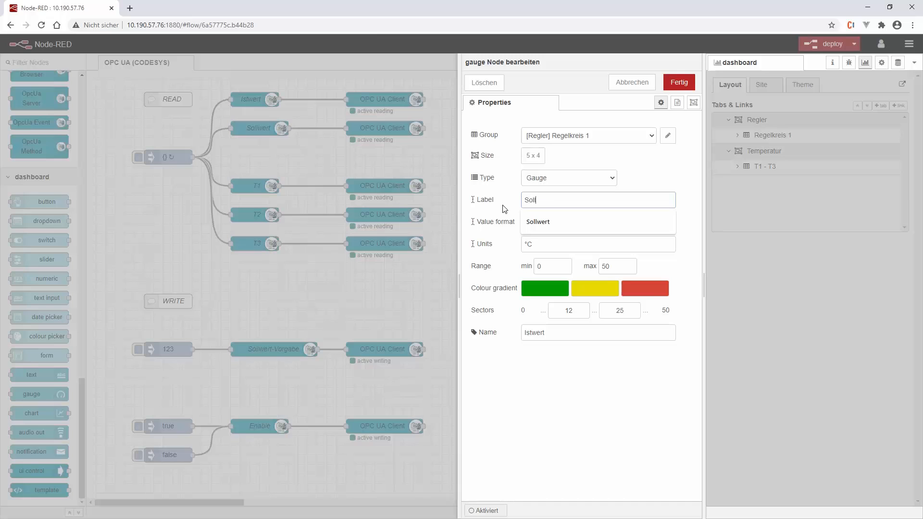
text(wert)
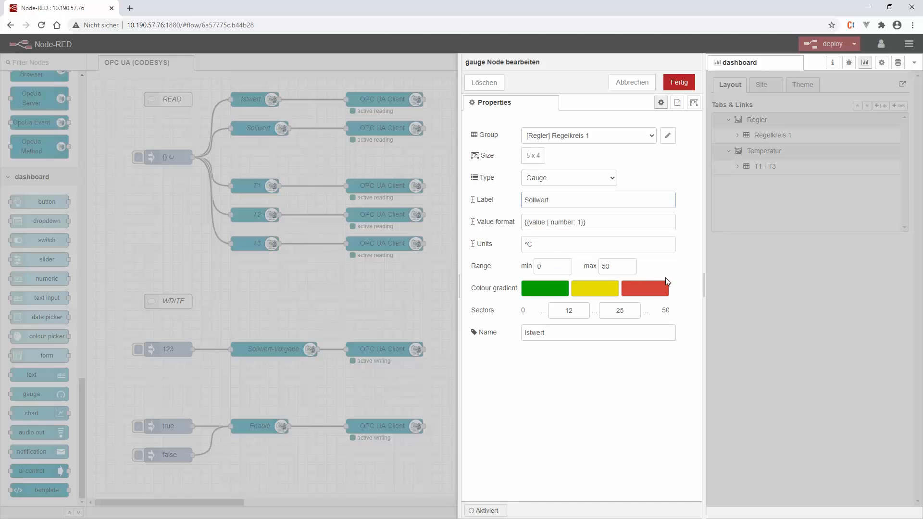
click(562, 332)
key(ctrl+a)
text(S)
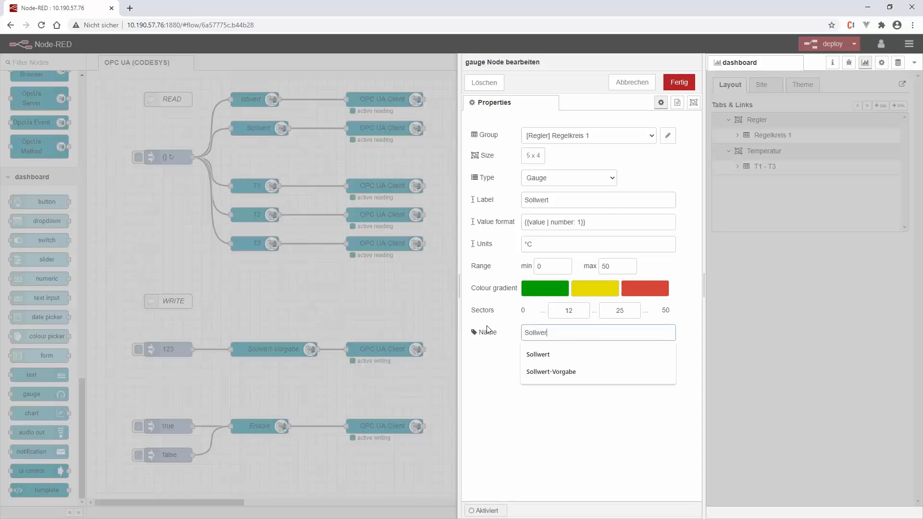
click(679, 83)
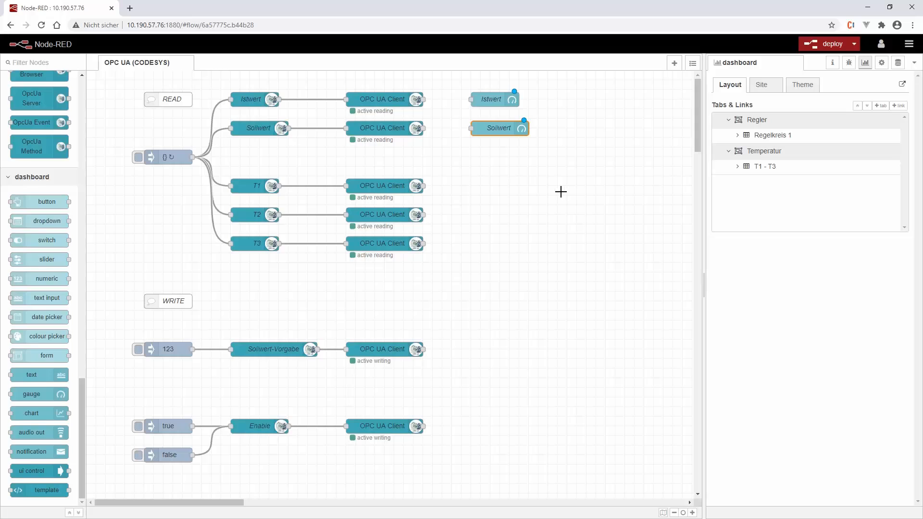
Step: Place a copy of the Sollwert gauge beside the T1 client and change its type to Donut
key(ctrl+v)
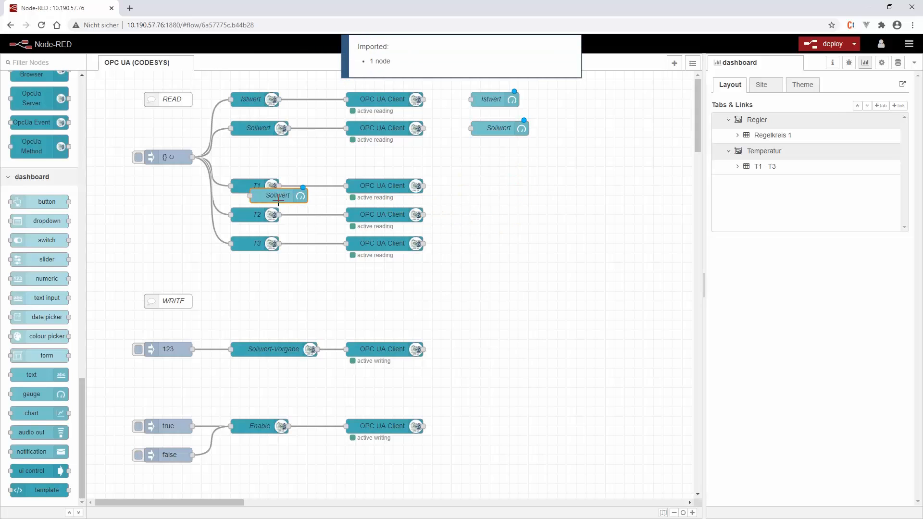
click(498, 188)
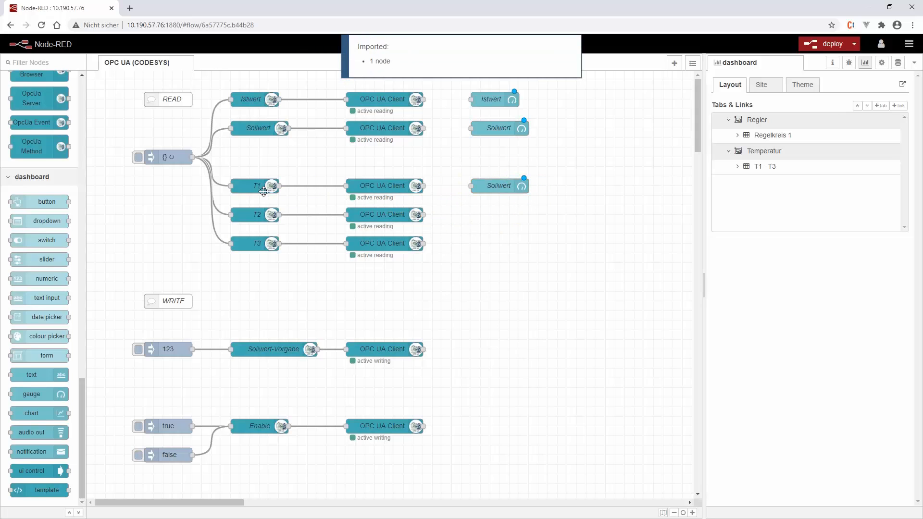
double_click(502, 188)
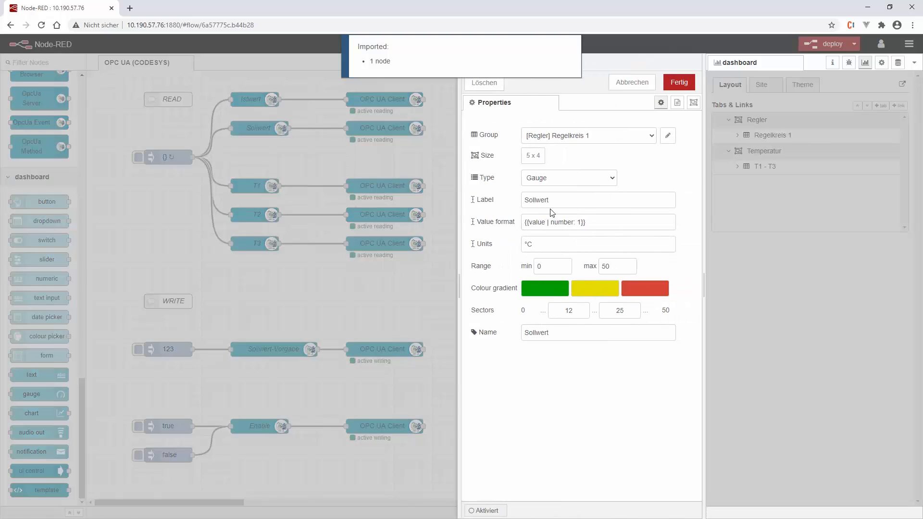
click(548, 182)
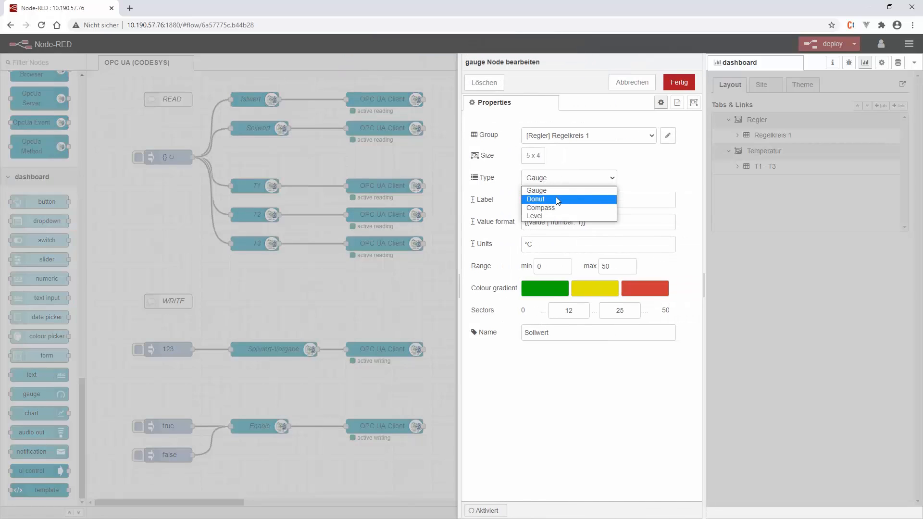
click(550, 200)
Step: Set the donut gauge's label and name to T1 and apply the settings
key(Tab)
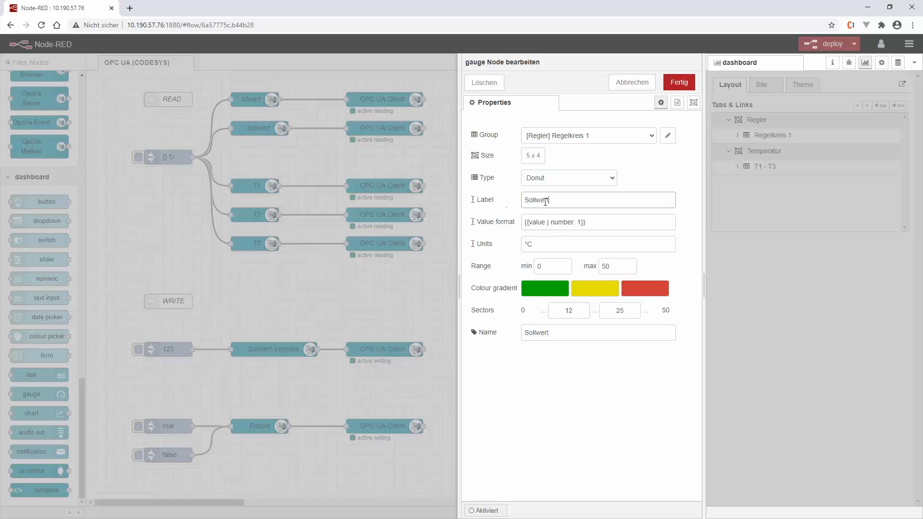
text(T1)
click(477, 334)
text(T1)
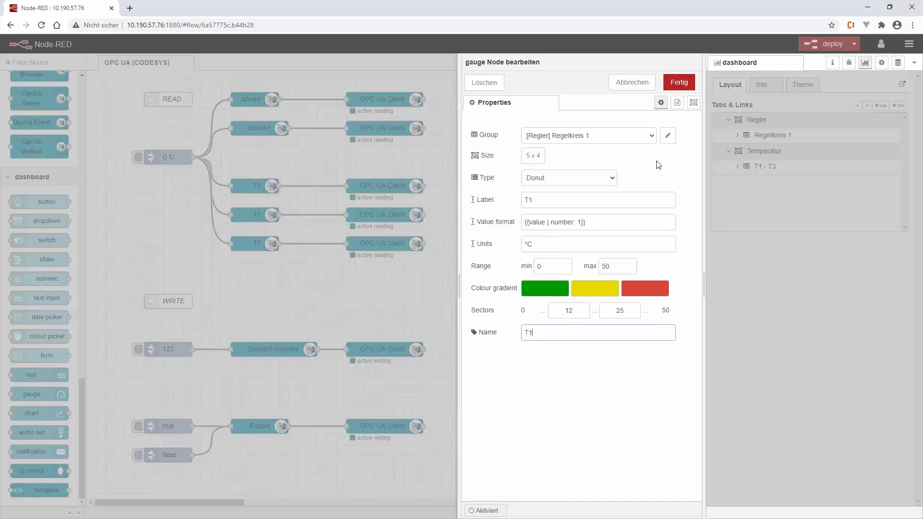
click(671, 85)
Step: Duplicate the T1 gauge twice, placing the copies beside the T2 and T3 clients
key(ctrl+c)
key(ctrl+v)
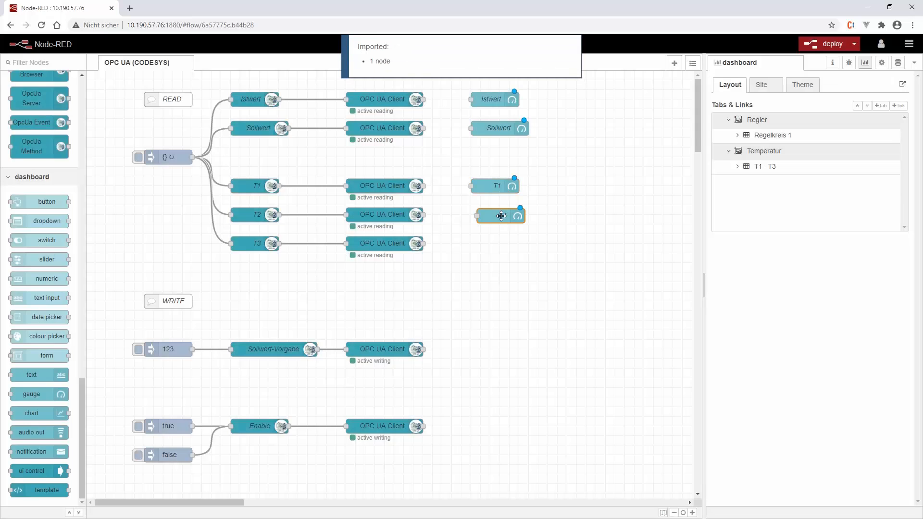
key(ctrl+v)
click(495, 243)
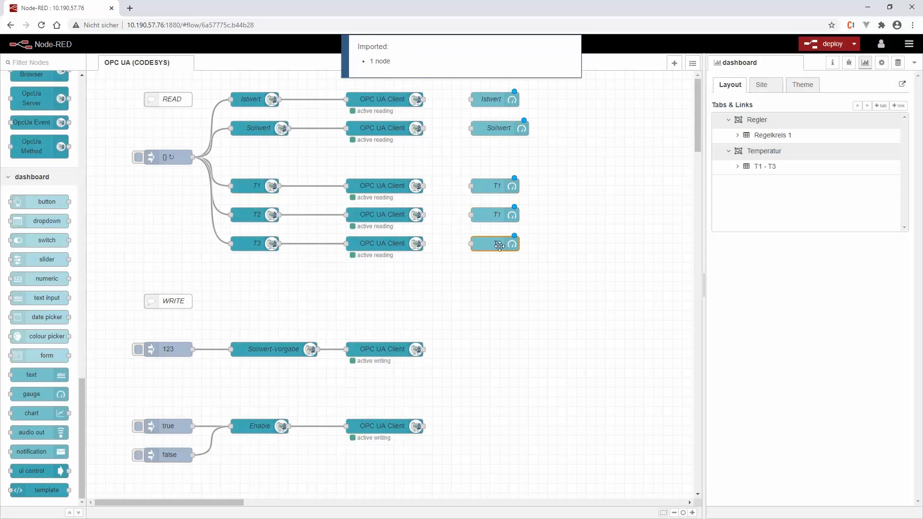
Step: Set the label and name of the gauge copy beside the T2 client to T2
double_click(500, 216)
click(547, 200)
key(BackSpace)
text(2)
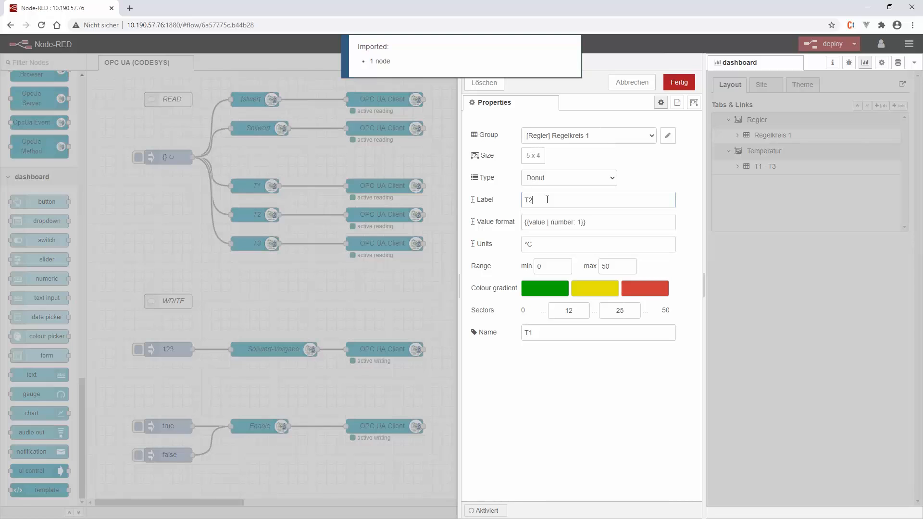
click(575, 337)
key(BackSpace)
text(2)
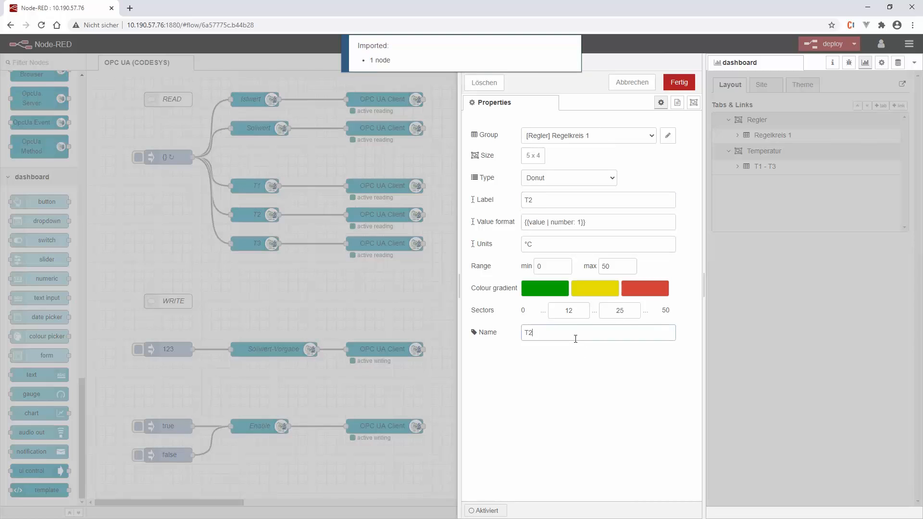
click(679, 85)
Step: Set the label and name of the gauge copy beside the T3 client to T3
double_click(500, 243)
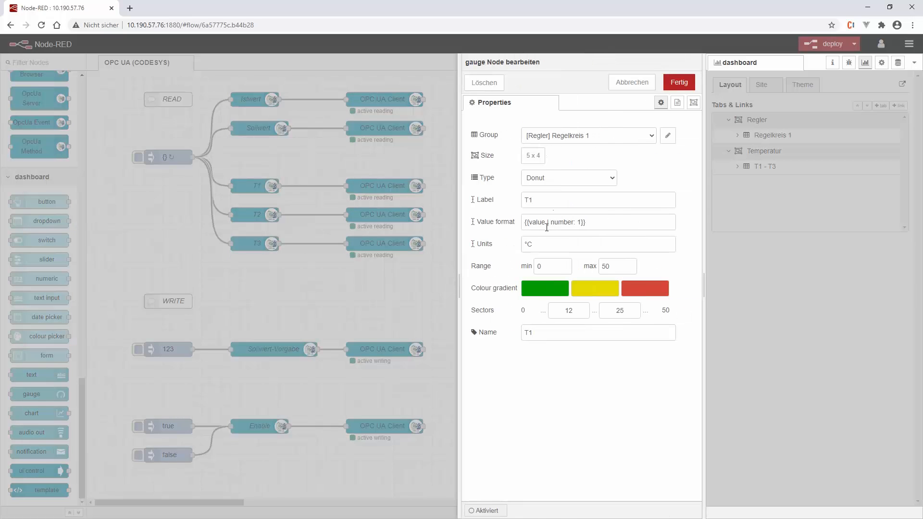
click(556, 200)
key(BackSpace)
text(3)
click(558, 339)
key(BackSpace)
text(3)
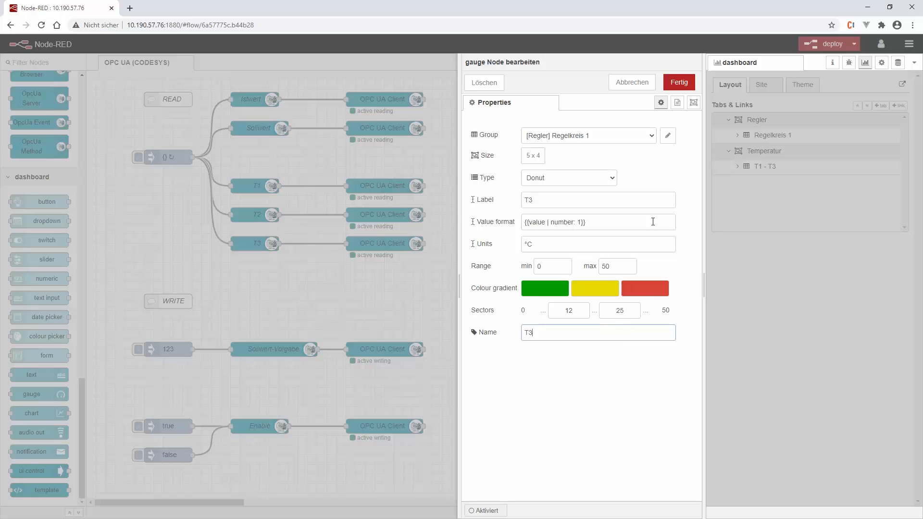
Step: Assign the T3, T2 and T1 gauges to the dashboard group [Temperatur] T1 - T3
click(610, 139)
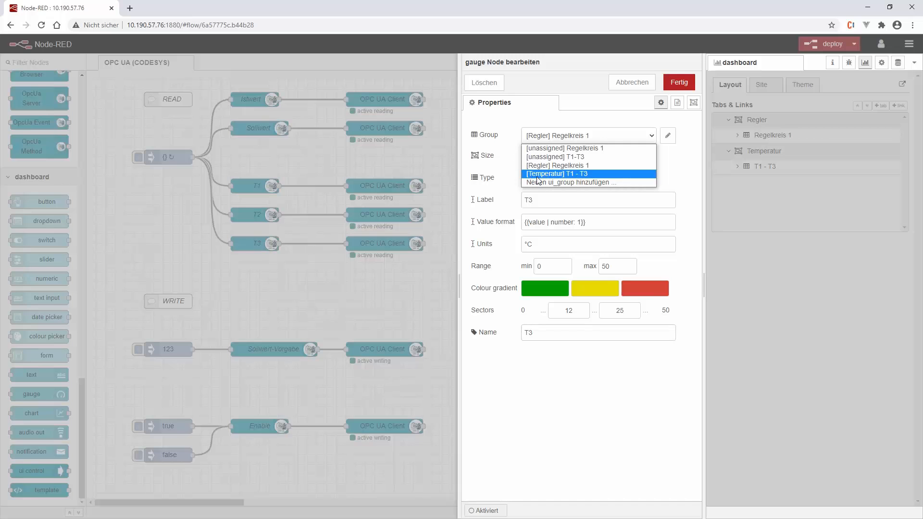
click(579, 174)
click(679, 82)
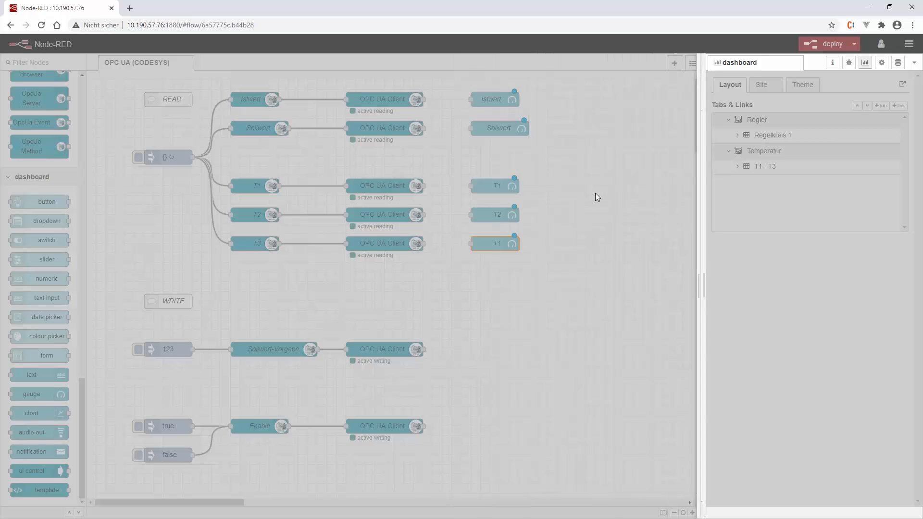
double_click(498, 214)
click(578, 136)
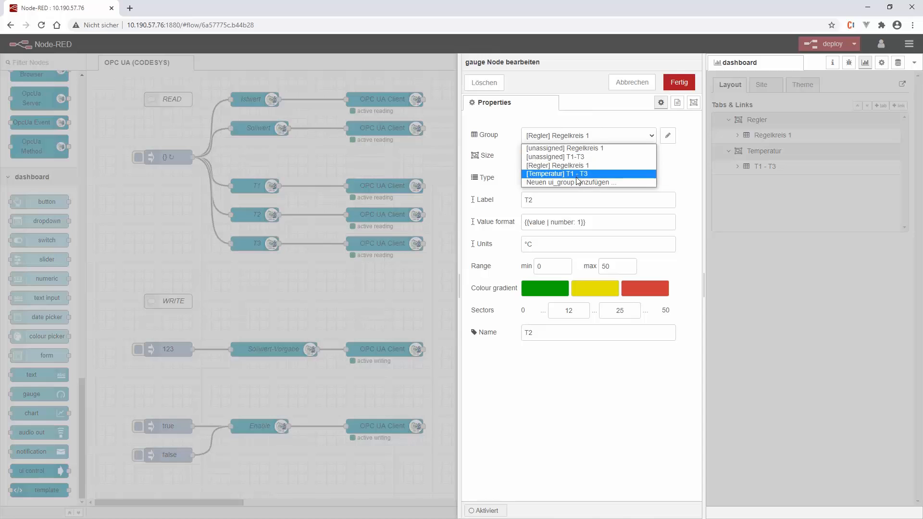
click(578, 176)
click(679, 82)
double_click(497, 186)
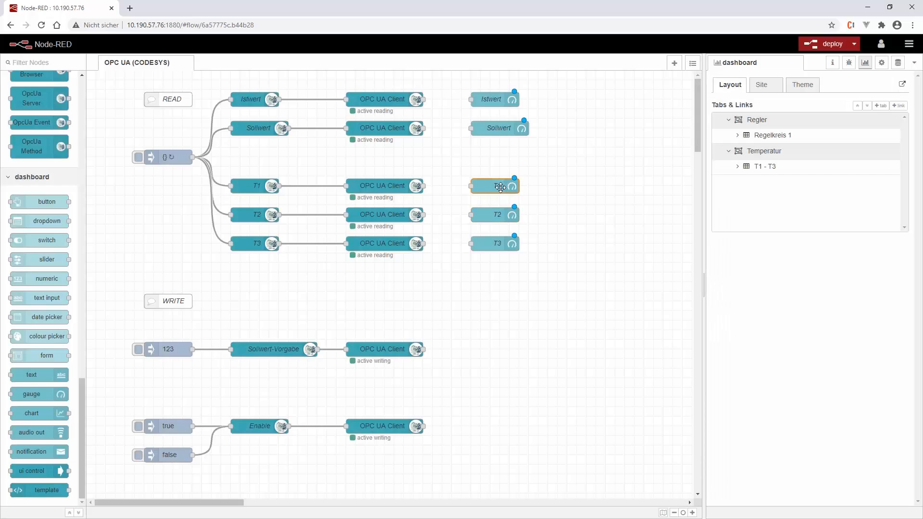
click(585, 139)
click(579, 175)
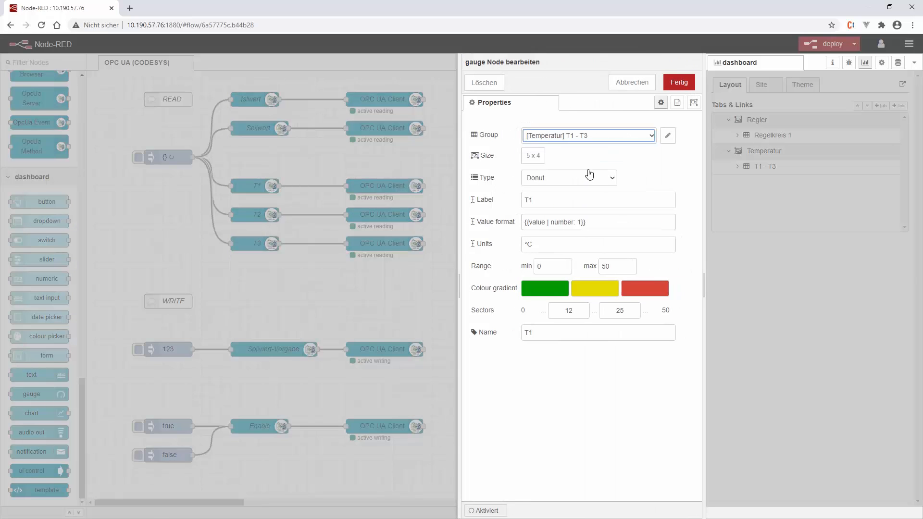
click(679, 82)
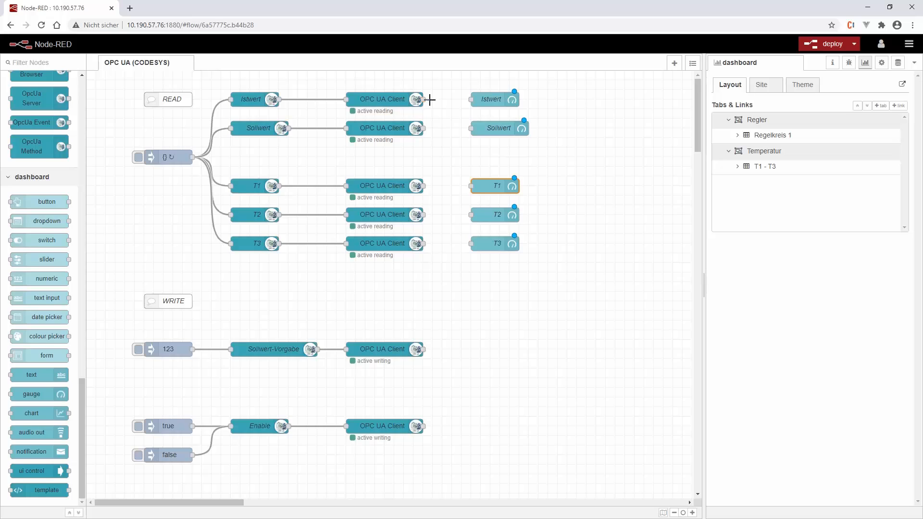
Step: Wire the five reading OPC UA clients to their matching Istwert, Sollwert, T1, T2 and T3 gauges
drag(426, 99, 471, 99)
drag(424, 127, 471, 128)
drag(425, 185, 470, 185)
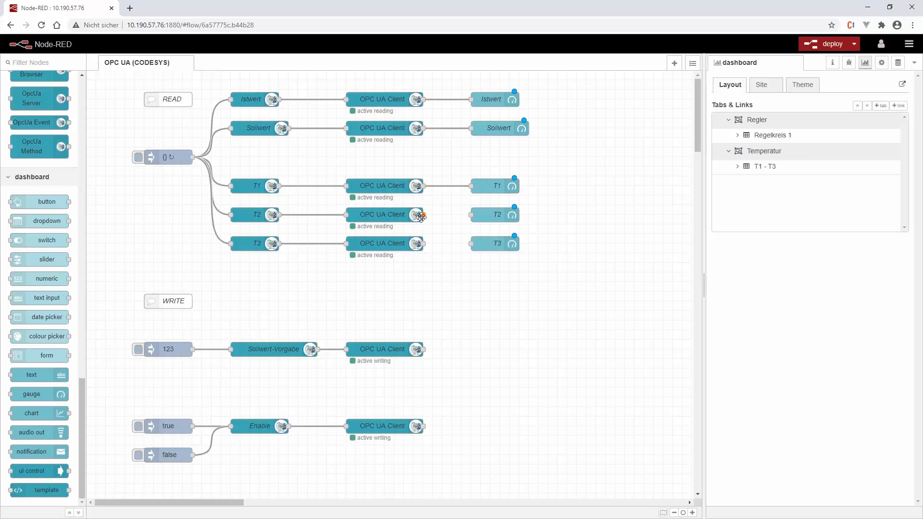
drag(421, 218, 471, 214)
drag(424, 243, 470, 244)
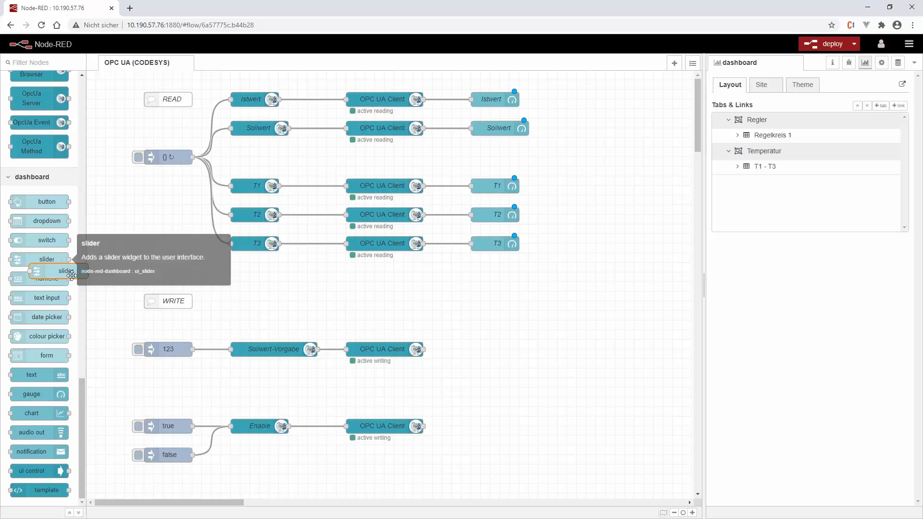
Step: Add a slider node under the WRITE comment, assigned to the [Regler] Regelkreis 1 group with size 5 x 2
drag(43, 260, 174, 326)
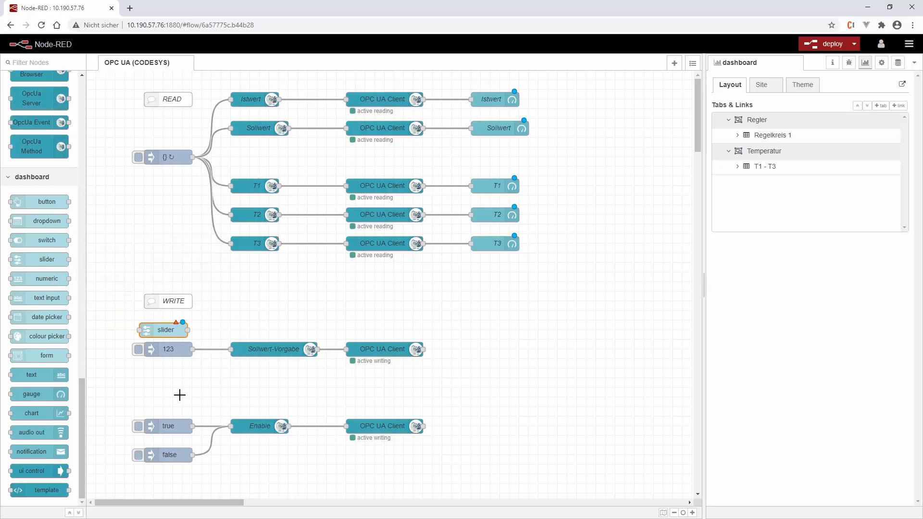
double_click(159, 332)
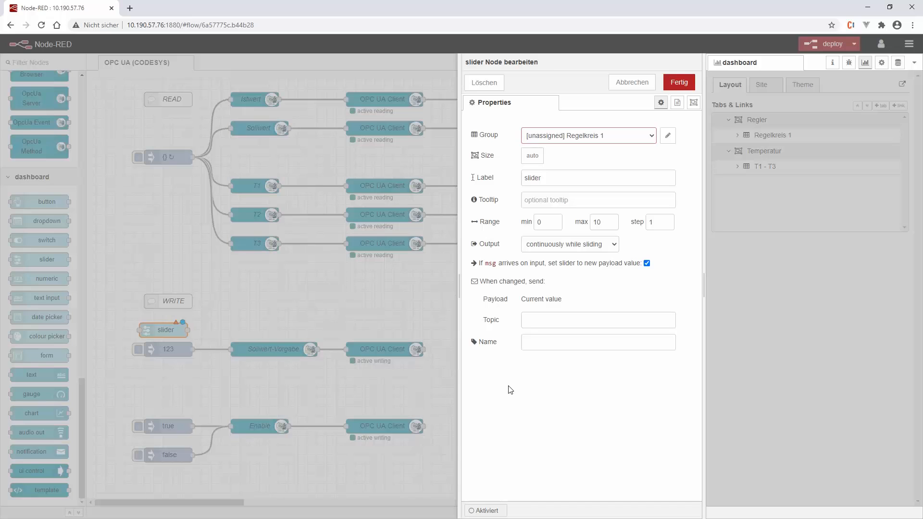
click(648, 140)
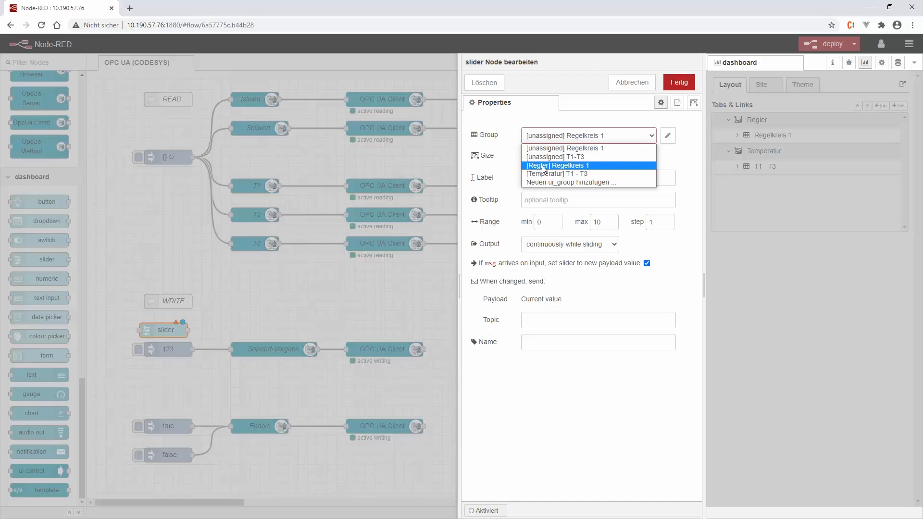
click(593, 167)
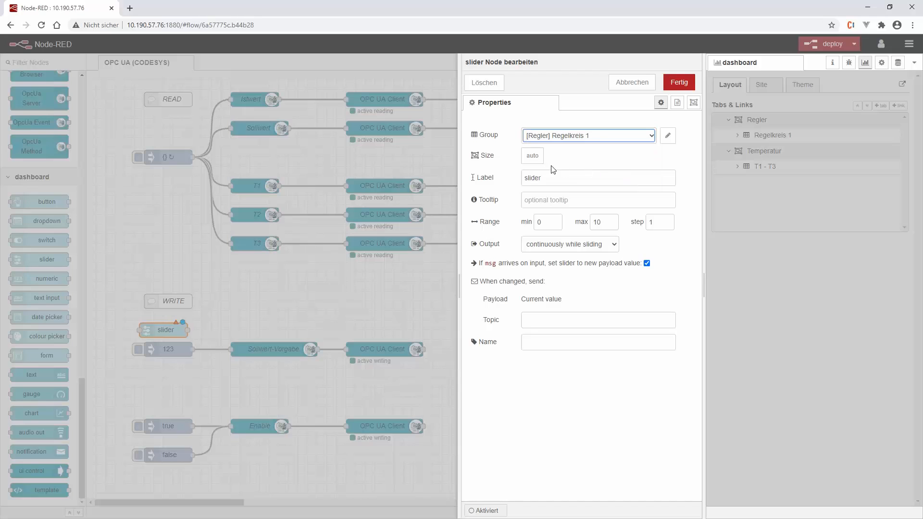
click(539, 159)
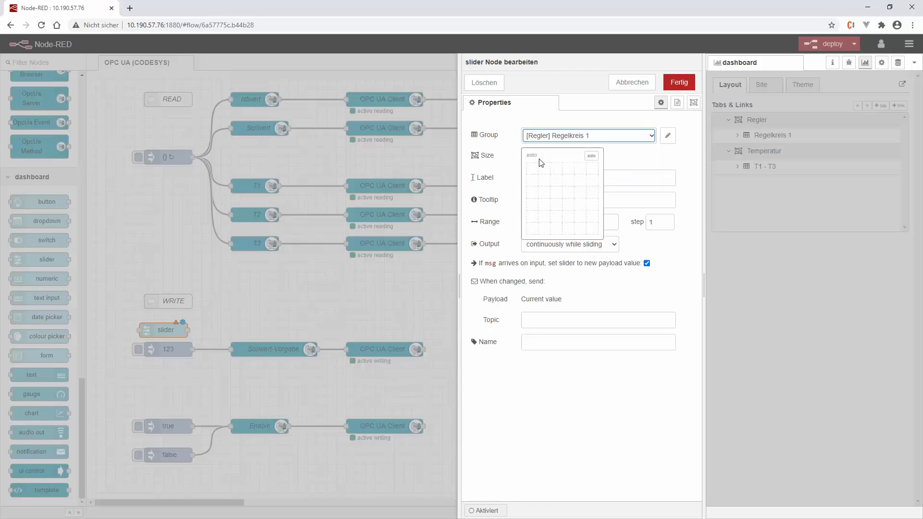
click(576, 186)
Step: Label the slider Sollwert and set its range maximum to 50 with a step of 0.5
click(488, 181)
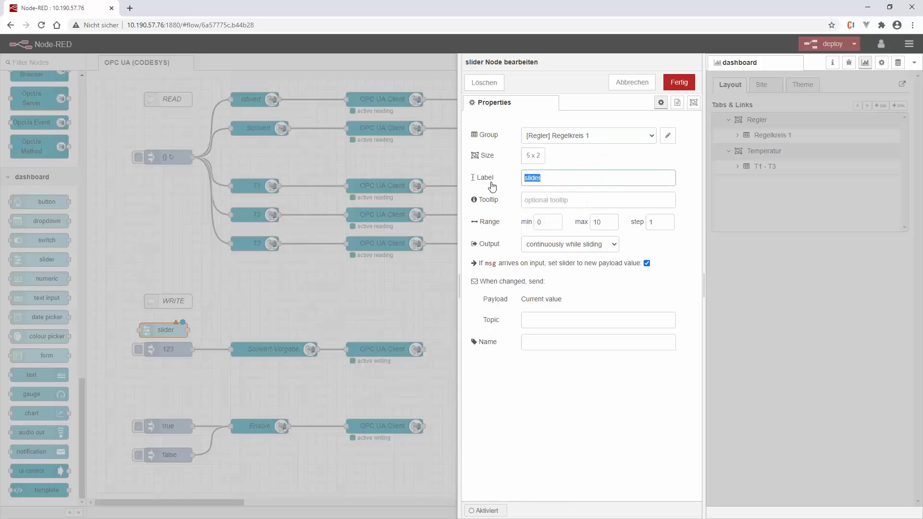
text(Sollwert)
double_click(615, 222)
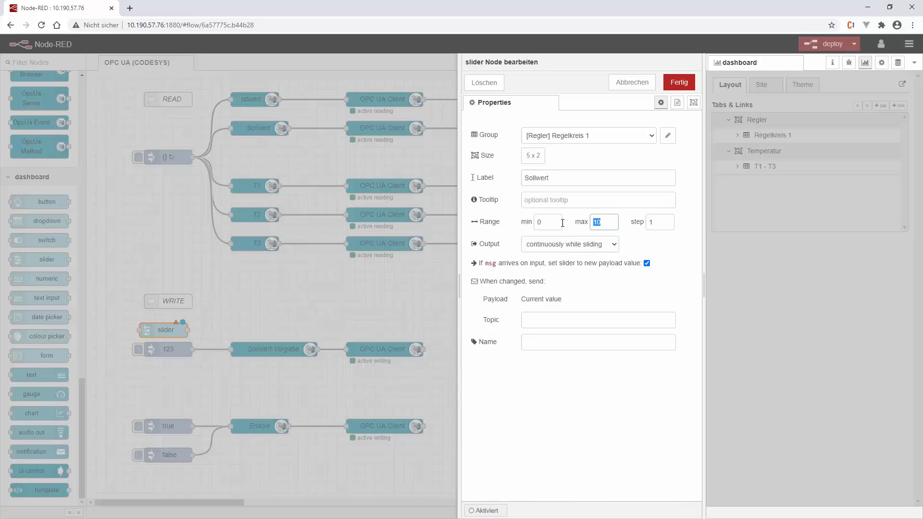
double_click(649, 221)
text(0.5)
Step: Name the slider Sollwert-Vorgabe and wire it to the Sollwert-Vorgabe OPC UA item, placing it above the 123 inject node
click(543, 342)
text(Sollwert-Vorgabe)
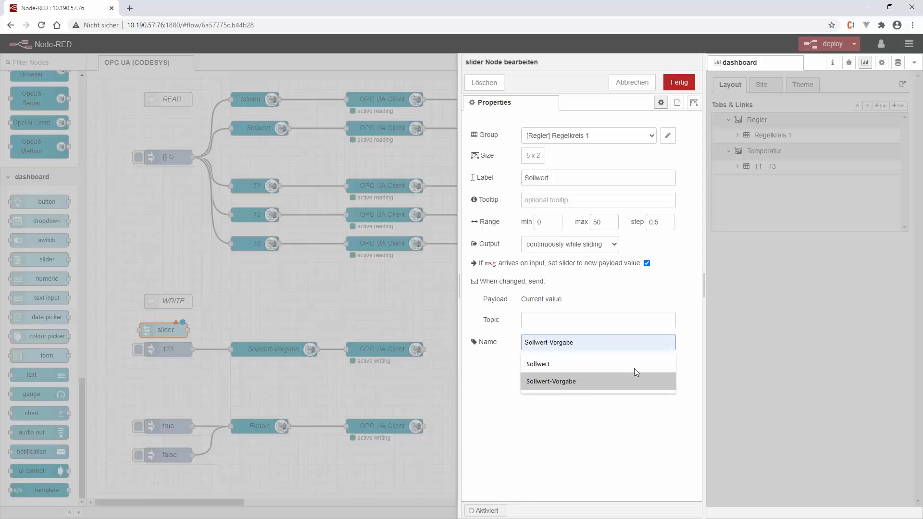
click(633, 374)
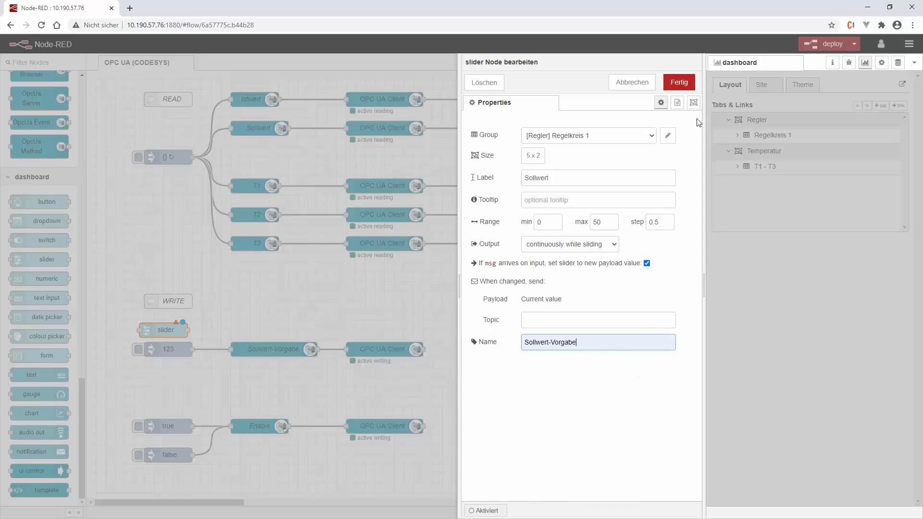
click(679, 85)
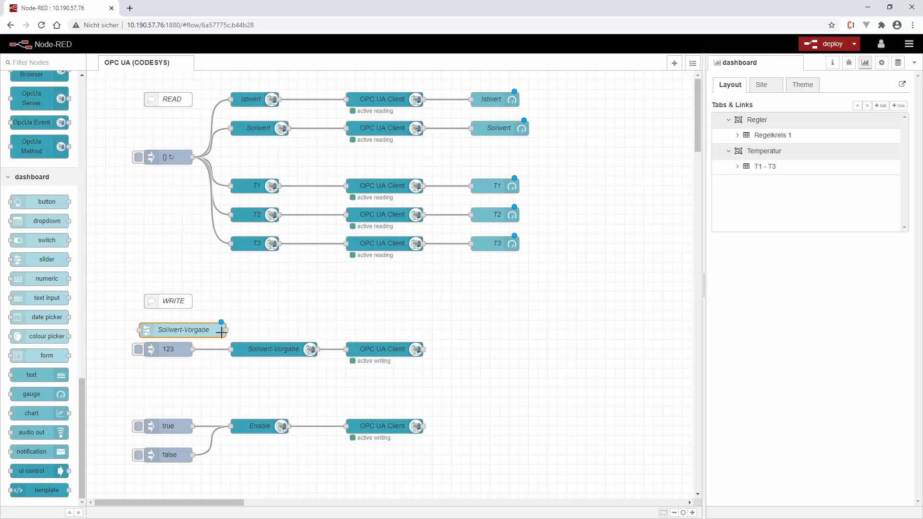
mouse_move(221, 331)
mouse_down()
mouse_move(178, 322)
mouse_move(230, 348)
mouse_up()
click(256, 372)
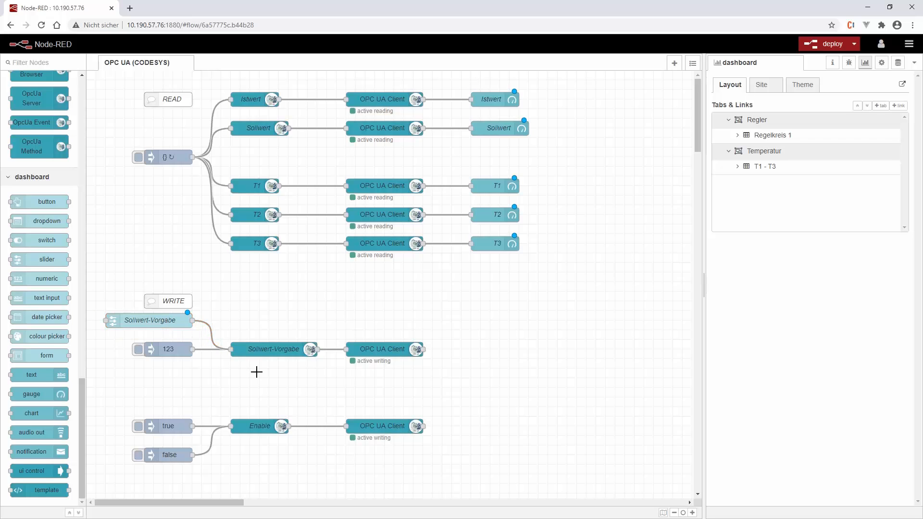
Step: Add a switch node above the true inject node, assigned to the [Regler] Regelkreis 1 group with size 5 x 2
scroll(235, 365, down, 1)
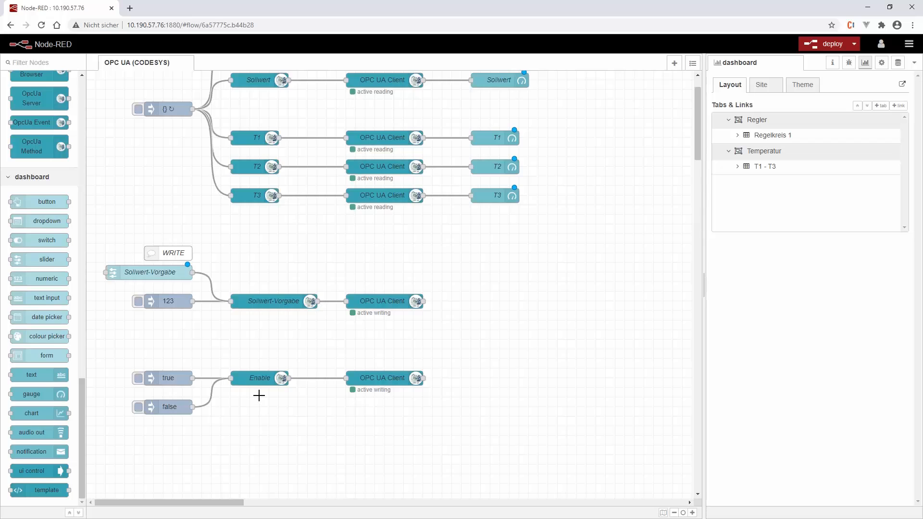
drag(48, 241, 167, 355)
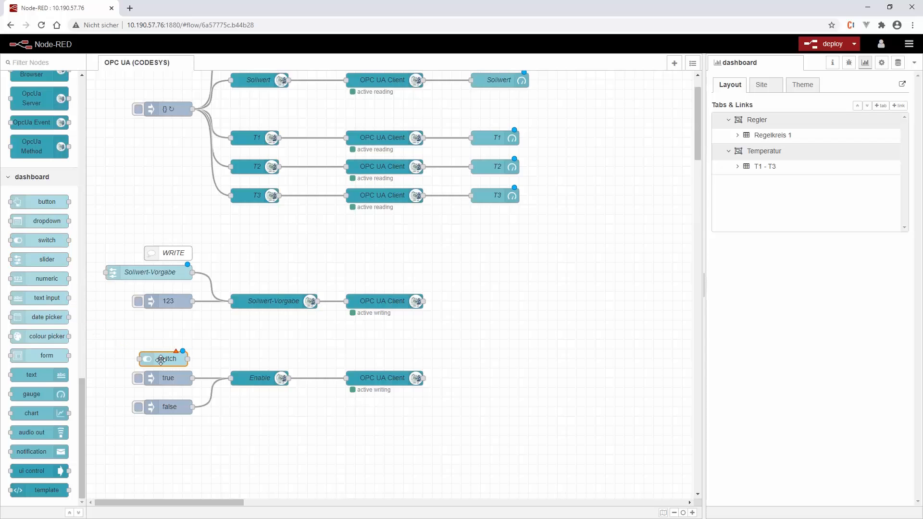
double_click(161, 360)
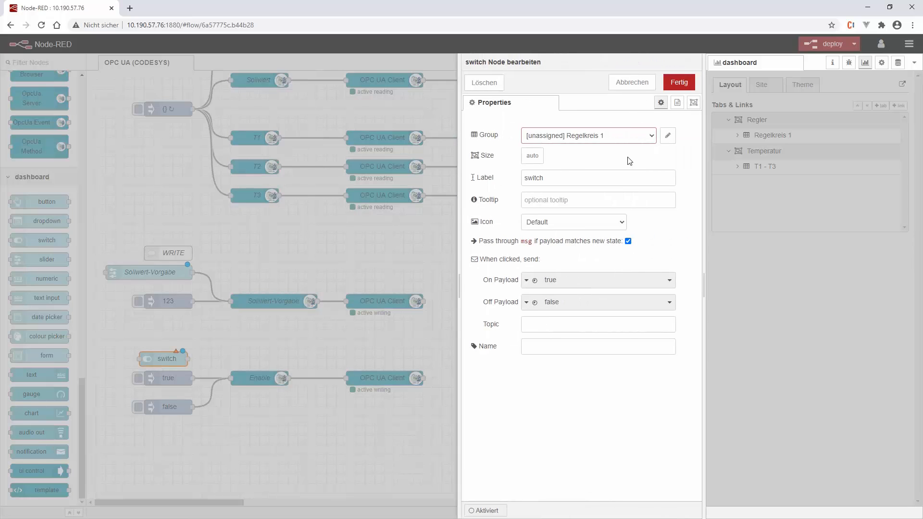
click(640, 140)
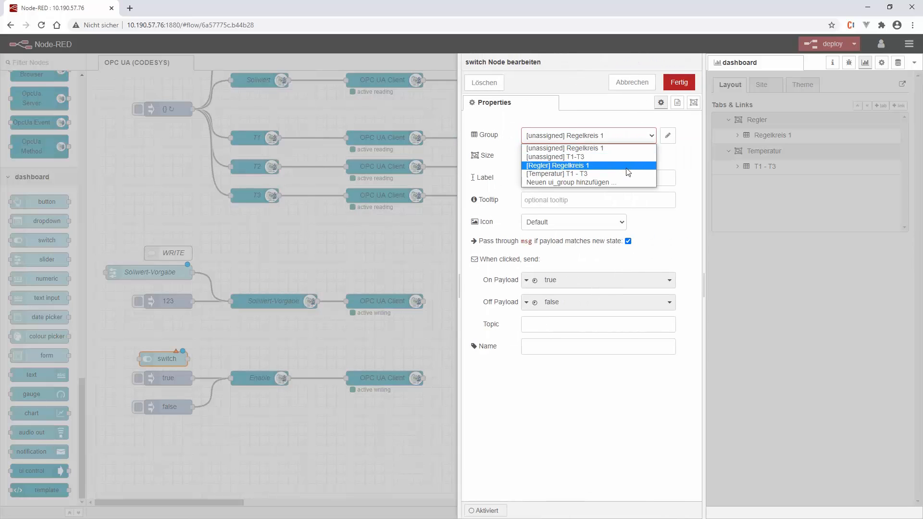
click(570, 167)
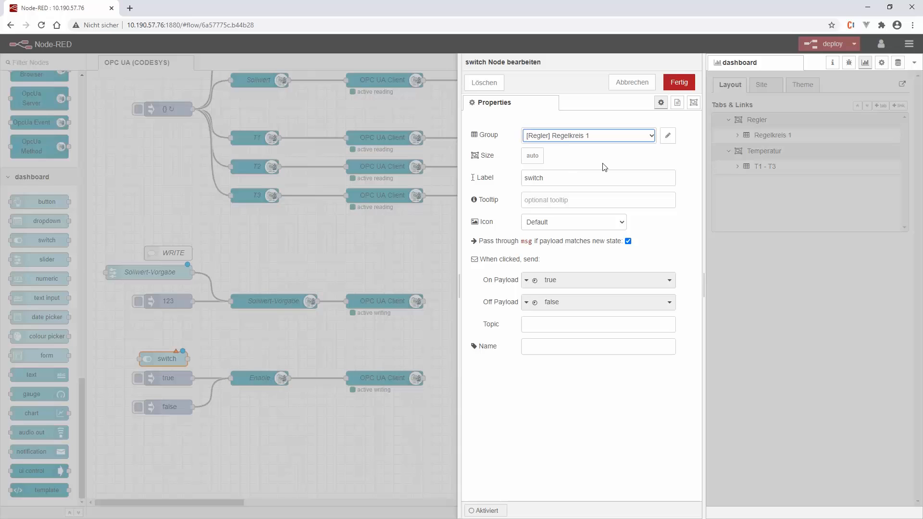
click(532, 155)
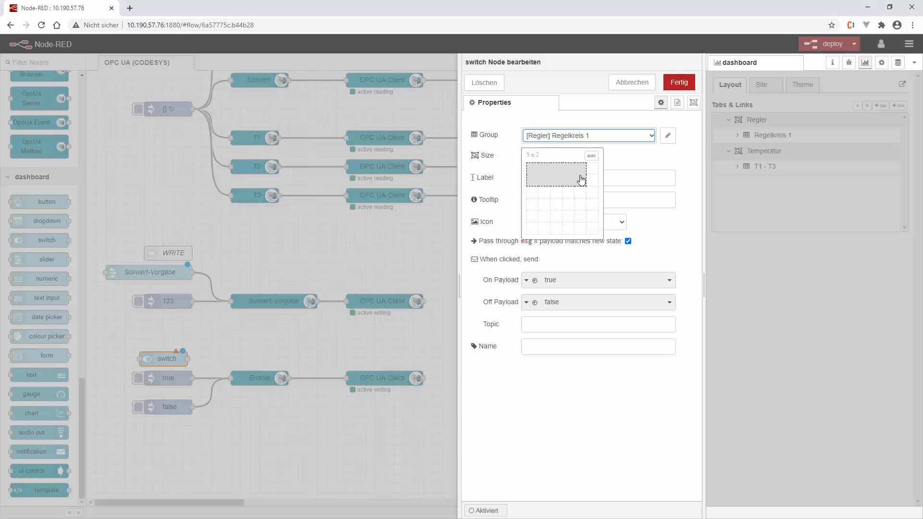
click(582, 179)
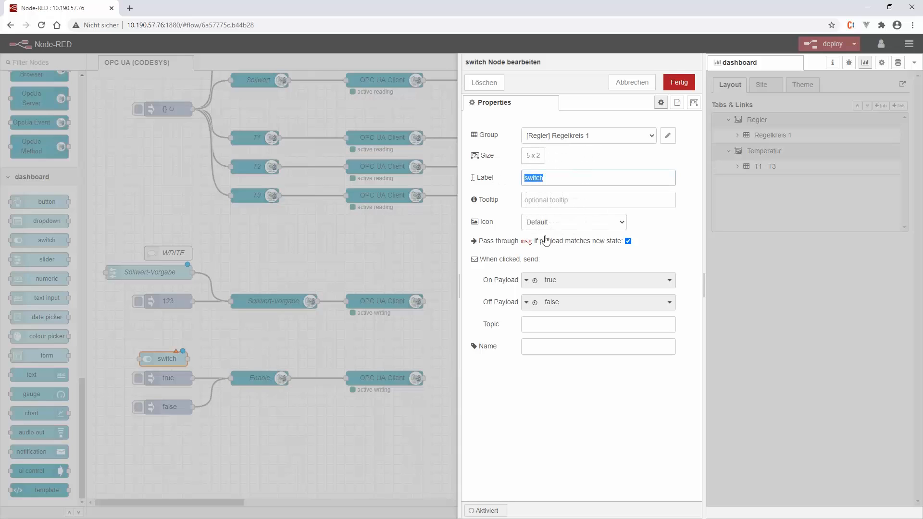
Step: Set the switch's label and name to Regler Ein and wire it to the Enable OPC UA item
text(Regler Ein)
click(620, 347)
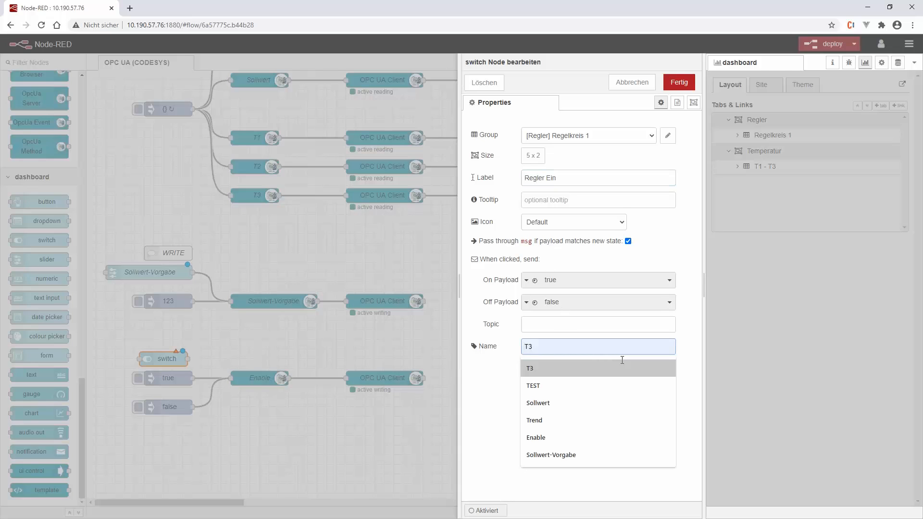
text(Reg)
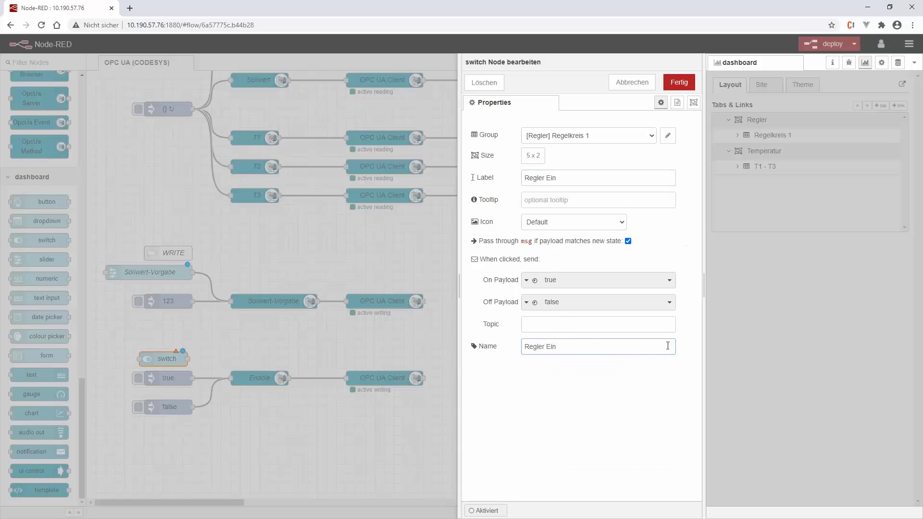
text(ler Ein)
click(679, 82)
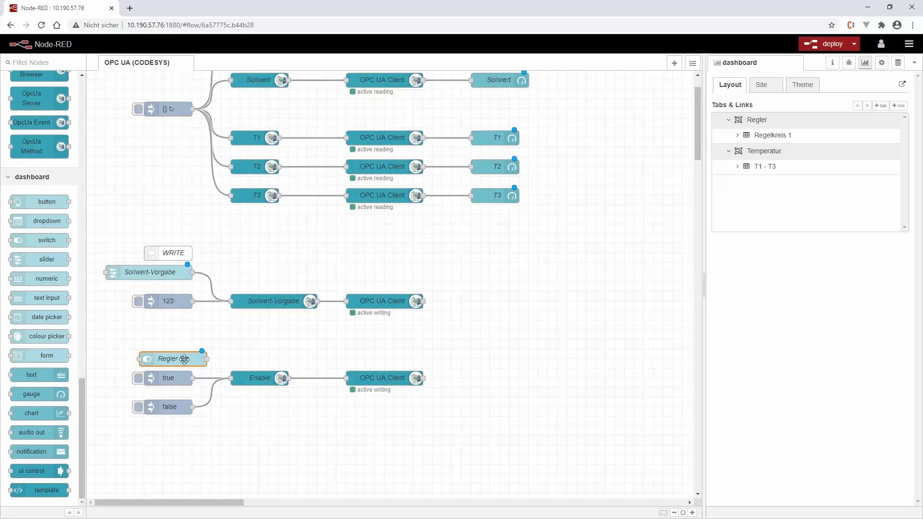
drag(185, 359, 231, 378)
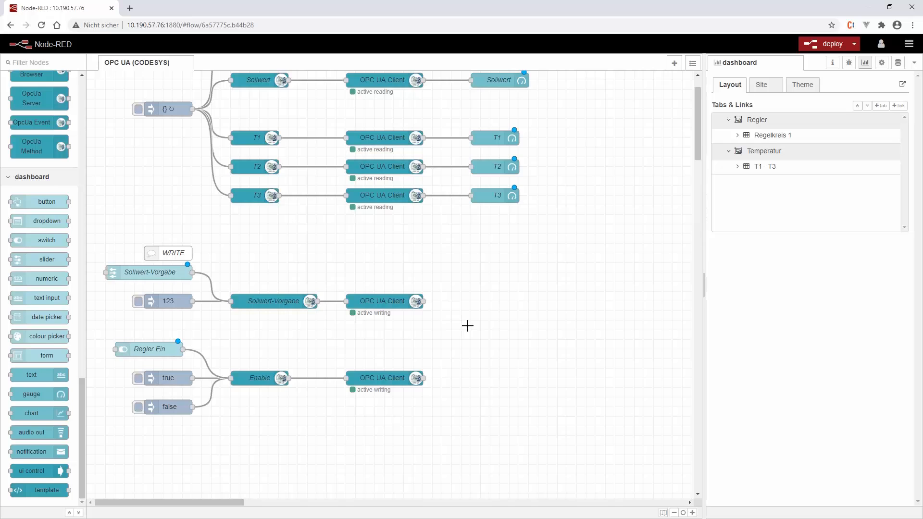
Step: Deploy the flow and open the dashboard page in a new browser tab
scroll(468, 325, up, 2)
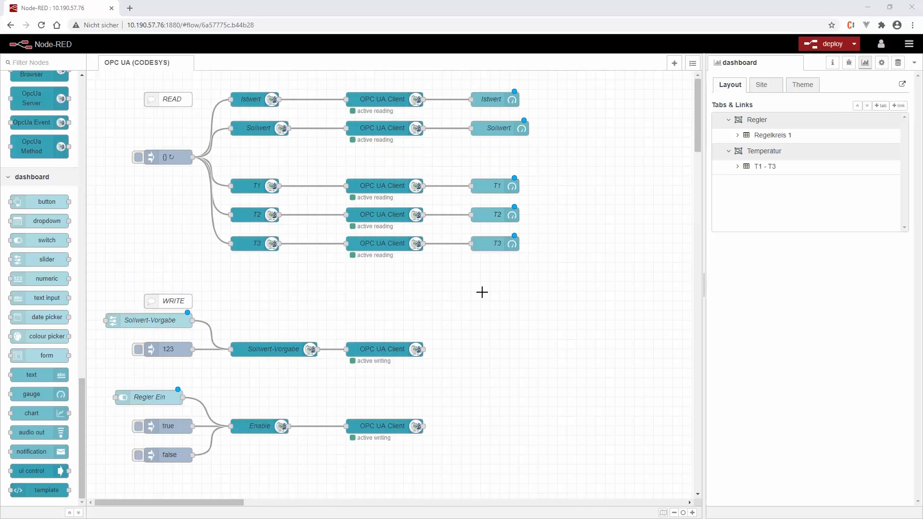
click(813, 44)
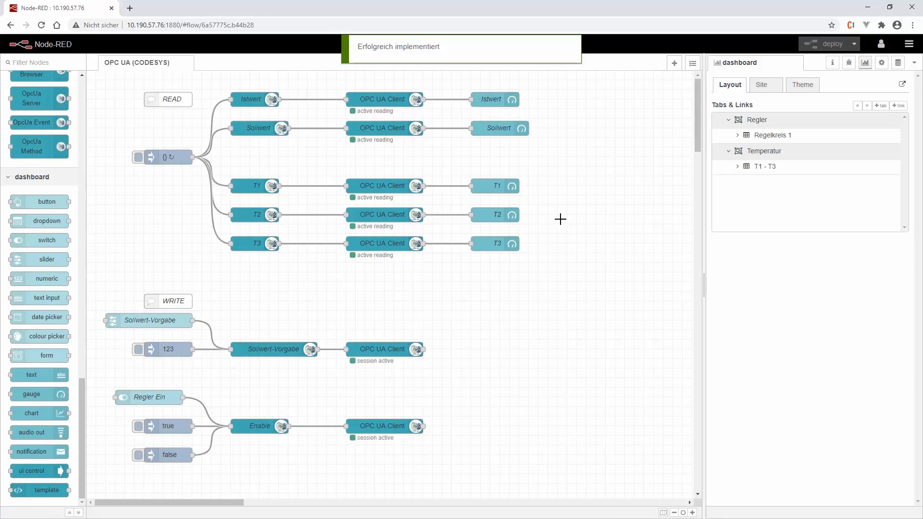
click(903, 86)
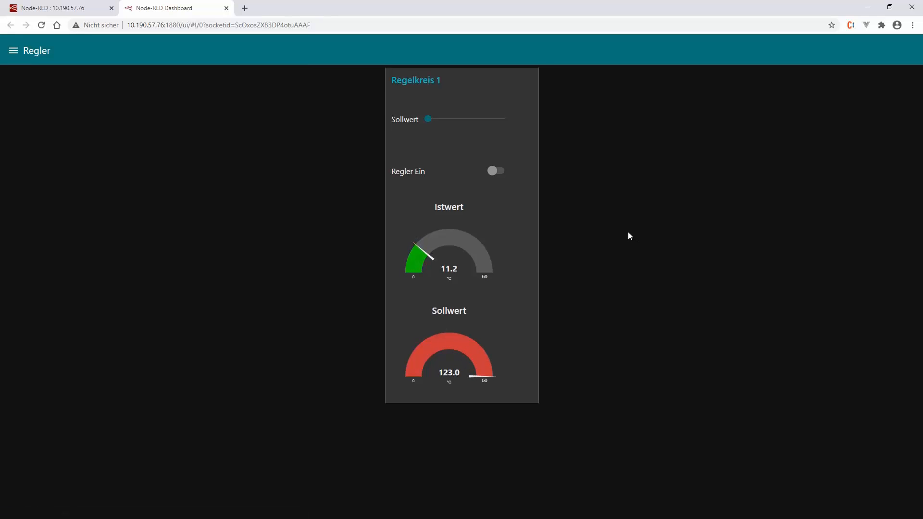
Step: Set the Sollwert slider to 25 °C and toggle the Regler Ein switch on the dashboard
drag(428, 120, 467, 124)
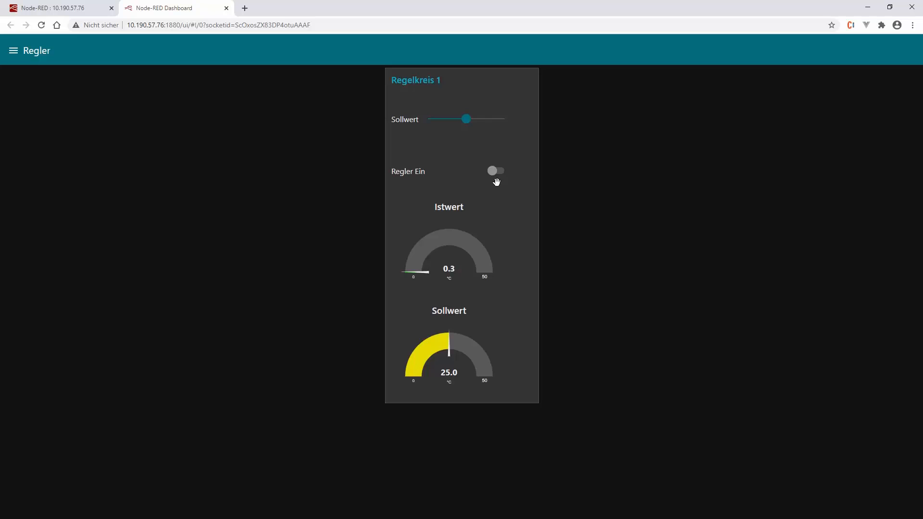
click(495, 172)
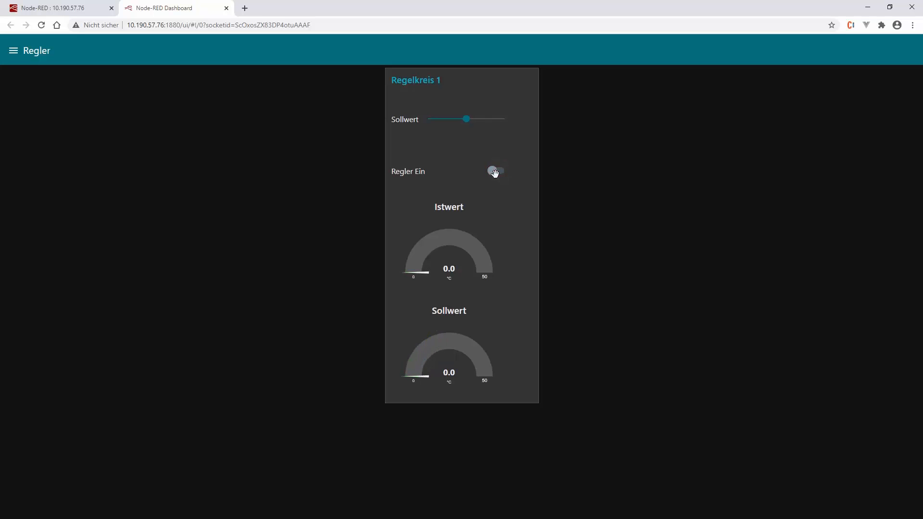
Step: Turn on the Regler Ein switch and show the Temperatur page of the dashboard
click(495, 172)
click(12, 51)
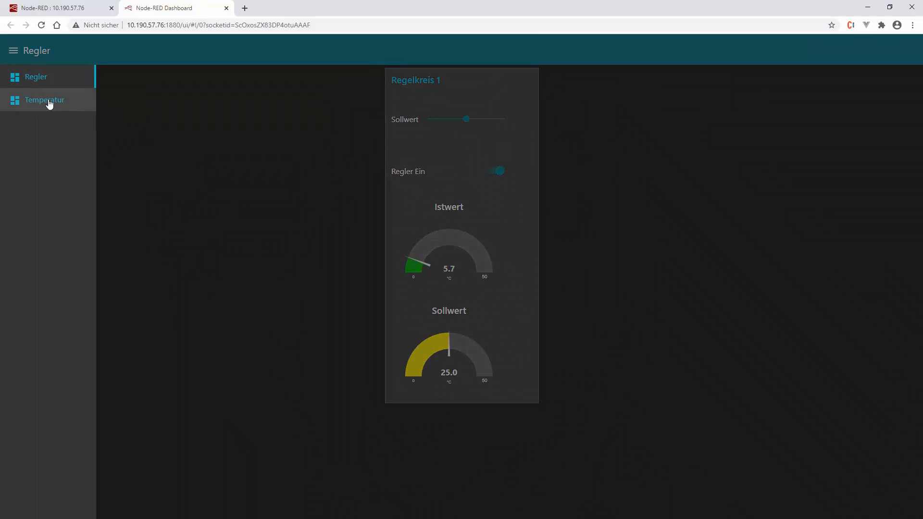
click(48, 100)
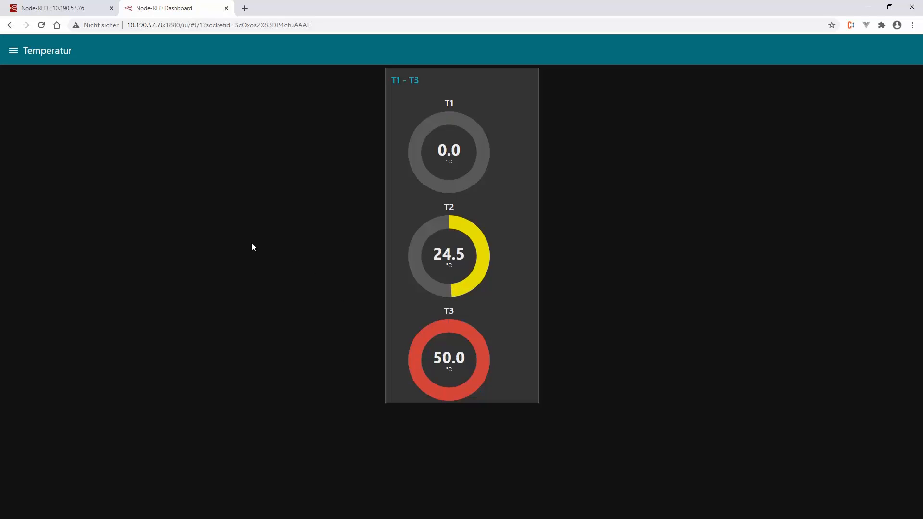
Step: Return to the flow editor, open the layout editor for the Regler tab and set the Regelkreis 1 group's width to 25
click(68, 11)
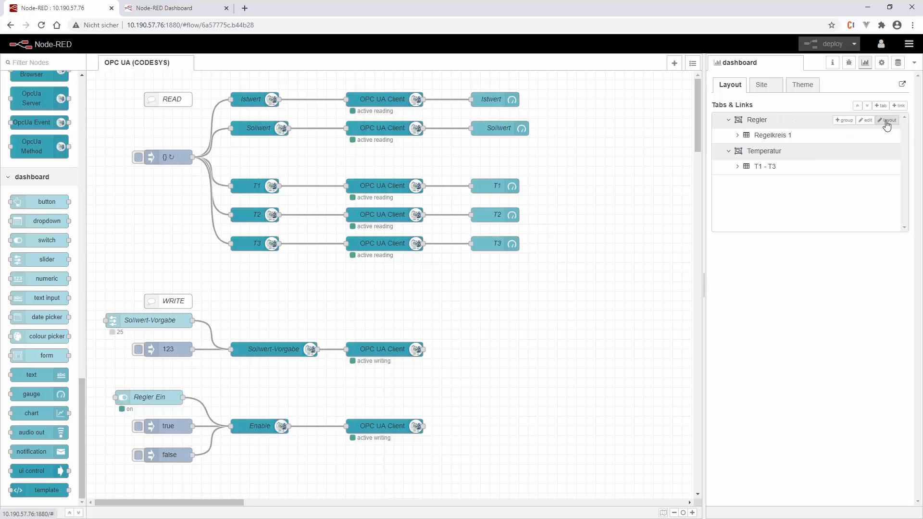
click(887, 121)
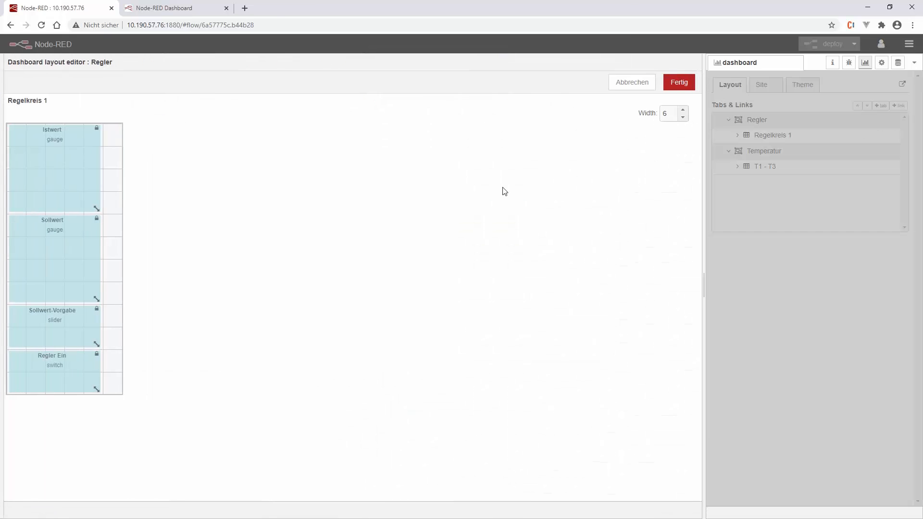
click(683, 109)
click(683, 110)
click(683, 109)
click(683, 110)
click(683, 110)
click(683, 109)
click(683, 109)
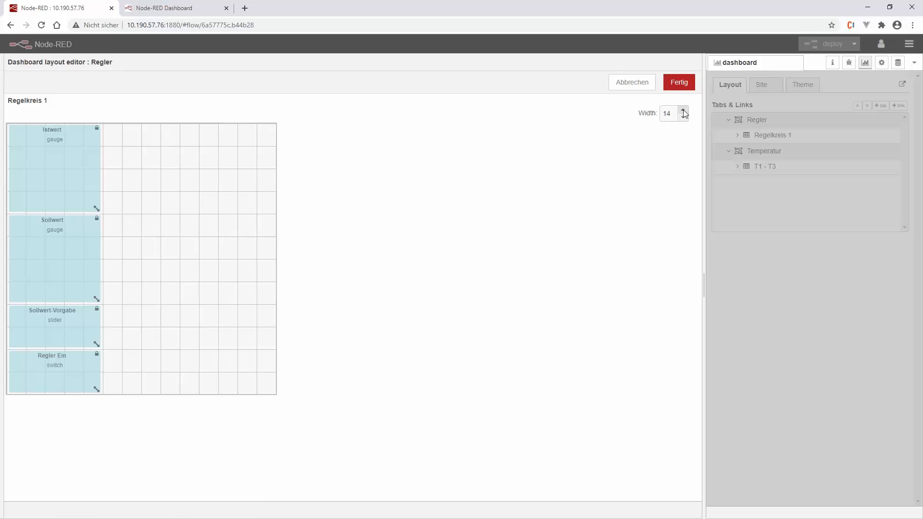
click(683, 110)
click(682, 109)
click(683, 110)
click(683, 110)
click(683, 109)
click(683, 109)
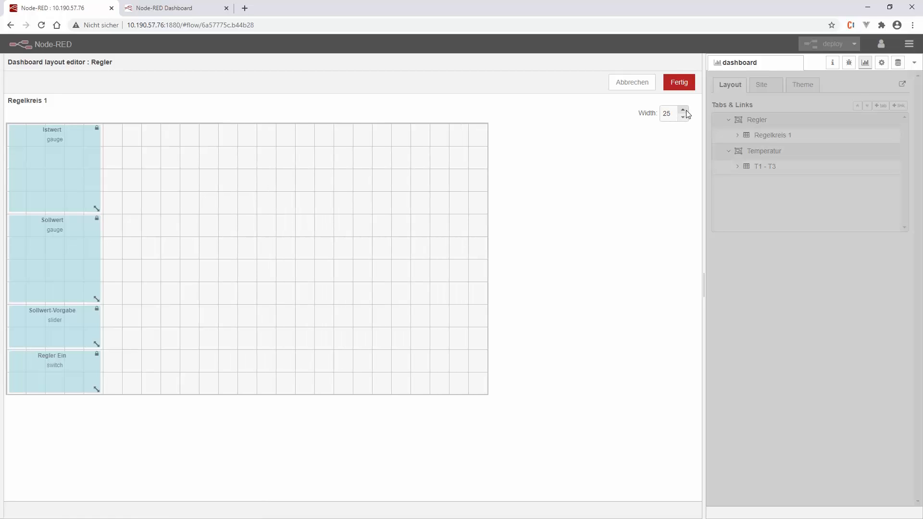
Step: Arrange Regler Ein above Istwert and Sollwert-Vorgabe above the Sollwert gauge in two columns, one empty grid row and column apart, and accept the layout
drag(60, 260, 179, 260)
drag(64, 177, 62, 255)
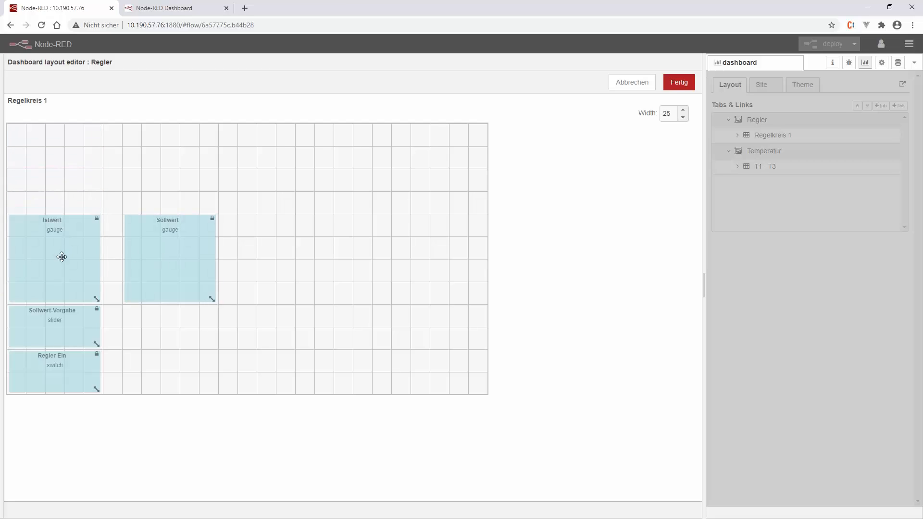
drag(49, 329, 169, 149)
drag(54, 364, 57, 160)
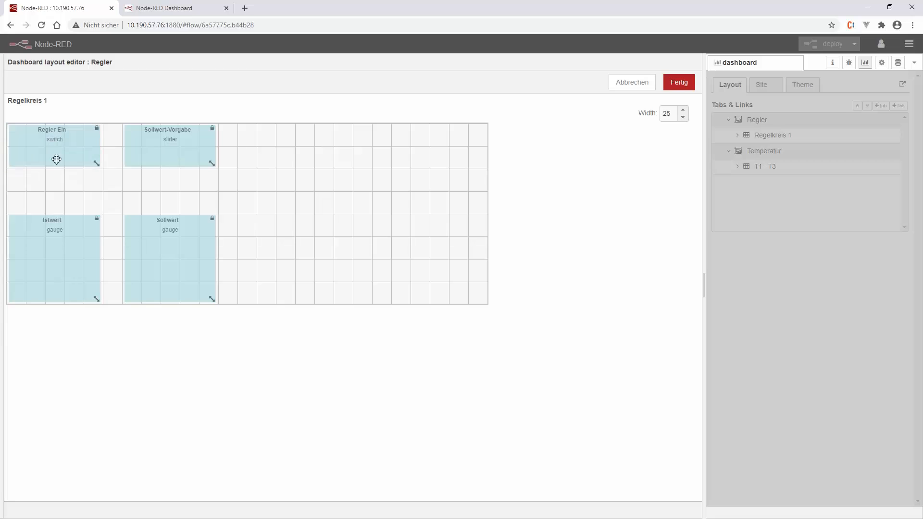
drag(52, 257, 52, 234)
drag(138, 264, 158, 239)
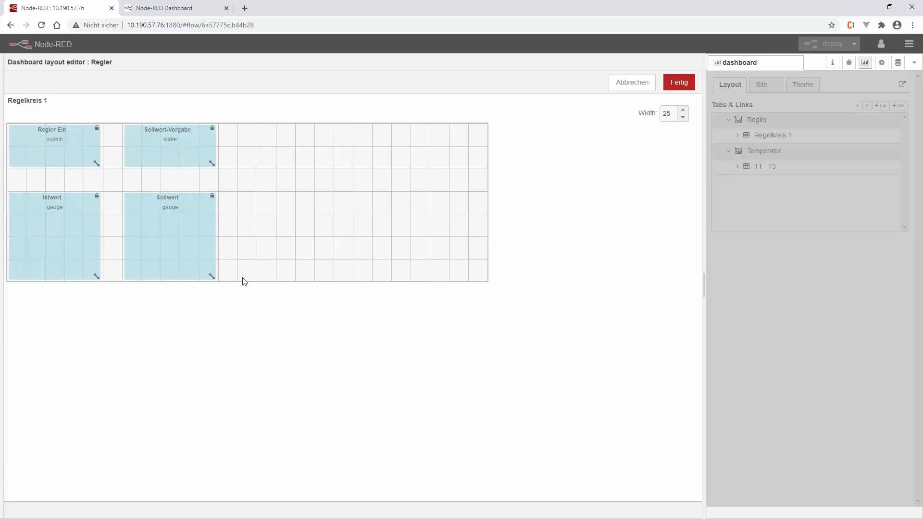
click(679, 83)
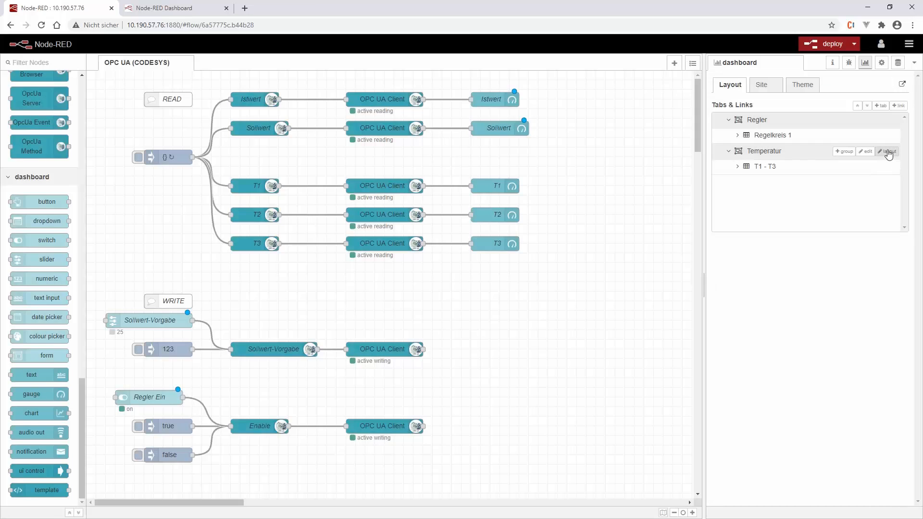
Step: Set the T1 - T3 group's width to 25 in the Temperatur layout and arrange the three gauges side by side in one row
click(887, 152)
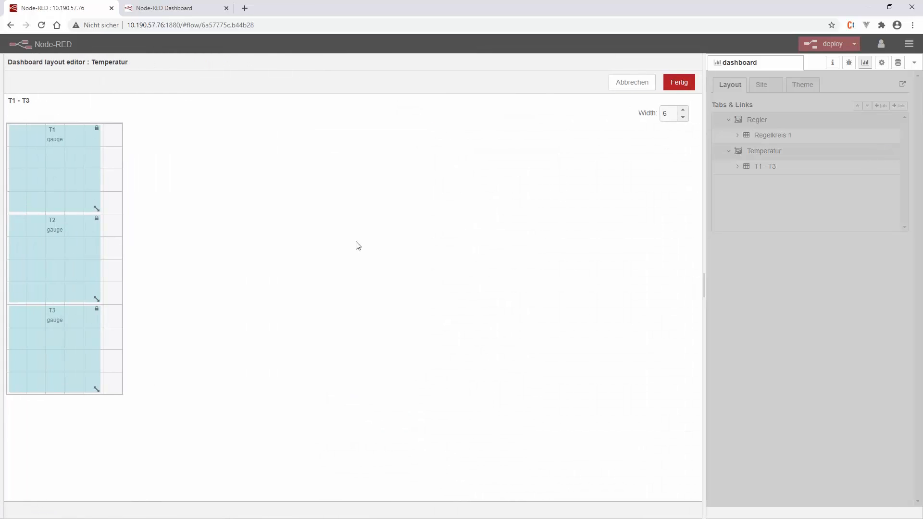
drag(683, 110, 683, 110)
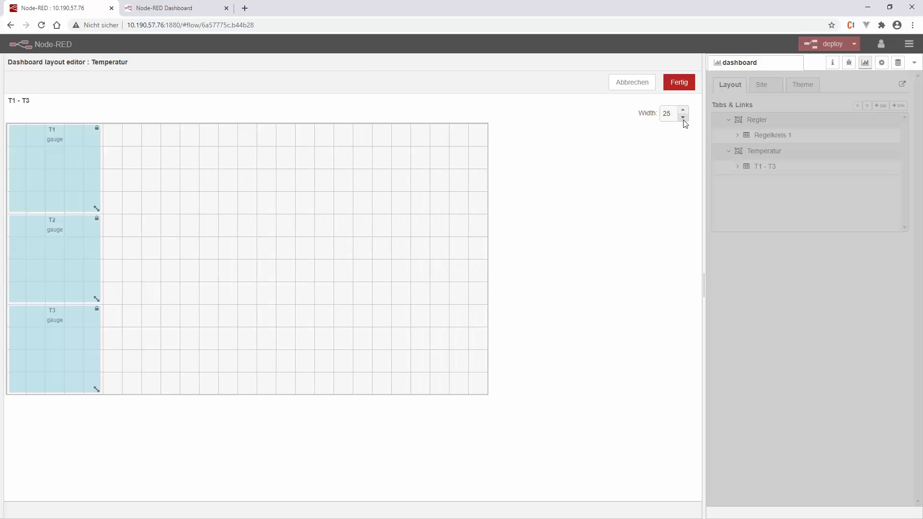
drag(49, 264, 173, 166)
drag(60, 353, 290, 175)
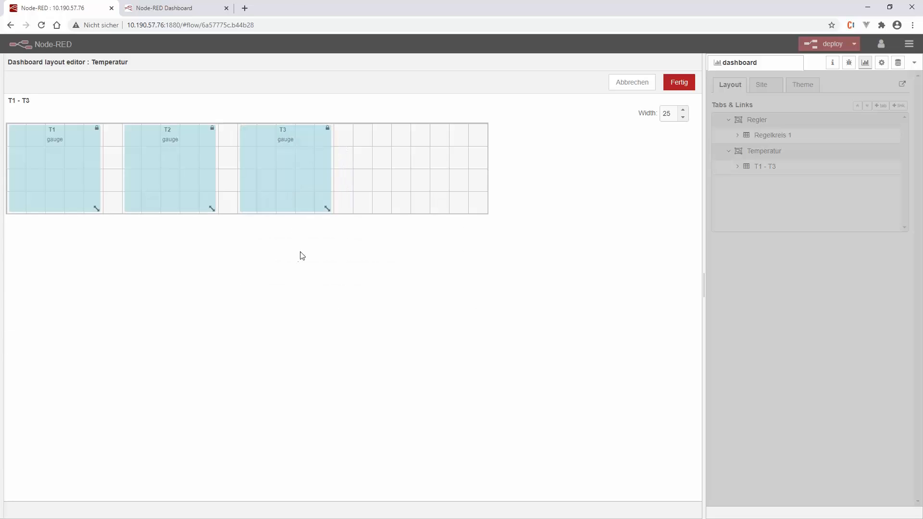
click(679, 83)
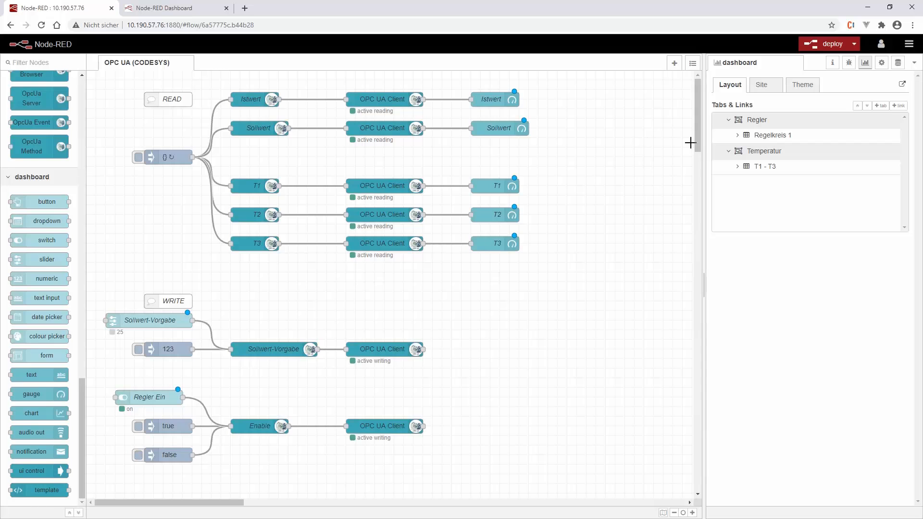
Step: Deploy the flow and check the new layout on the dashboard's Regler and Temperatur pages
click(825, 43)
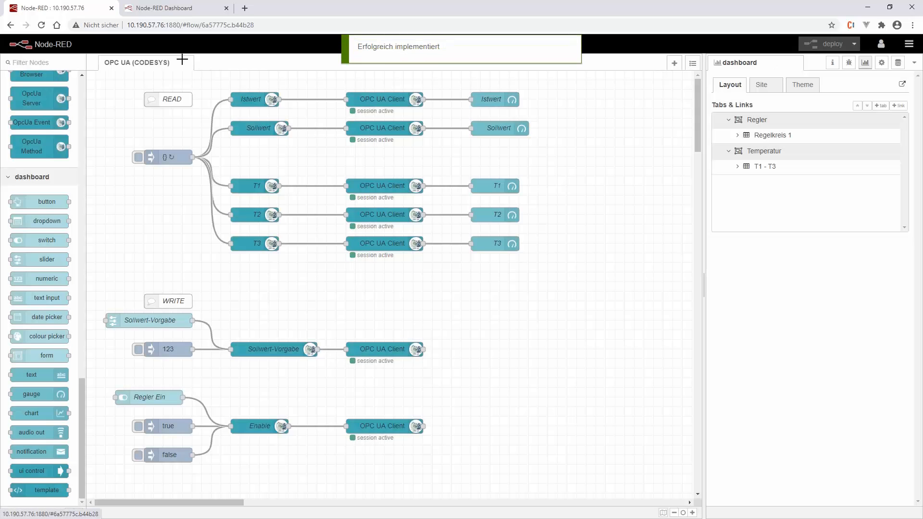
click(164, 8)
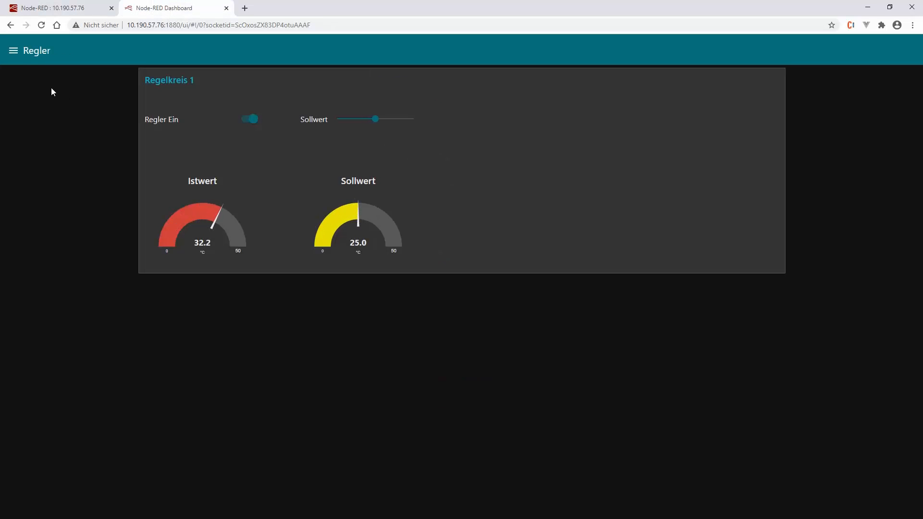
click(14, 50)
click(38, 99)
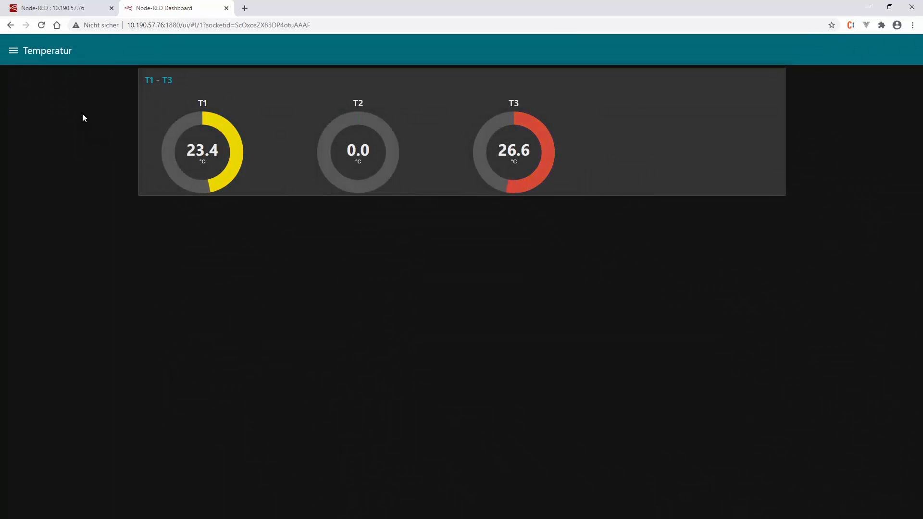
Step: Add a chart node below the Sollwert gauge in the flow, assigned to the [Regler] Regelkreis 1 group with size 12 x 7
click(64, 9)
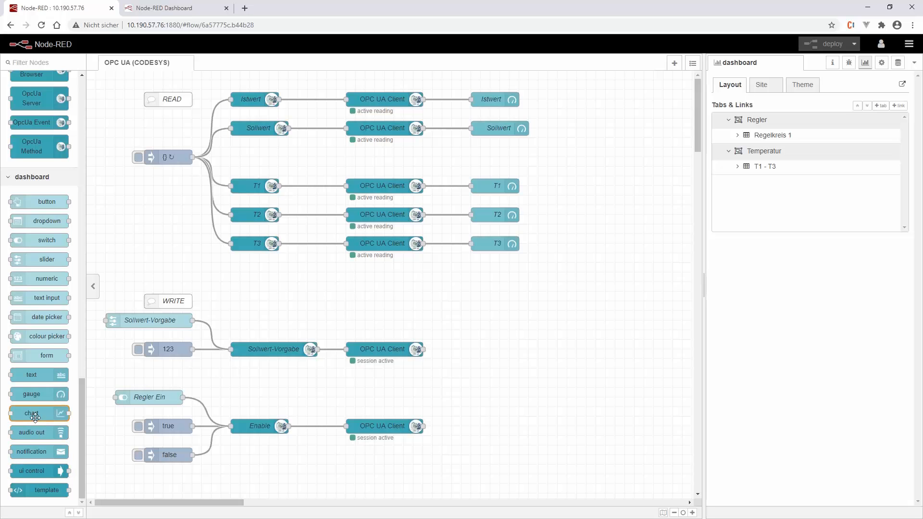
drag(35, 414, 495, 157)
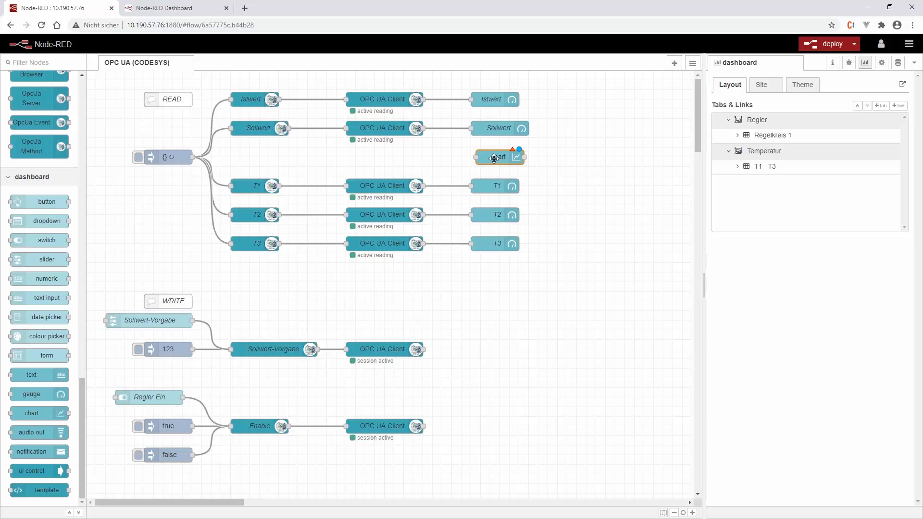
double_click(494, 159)
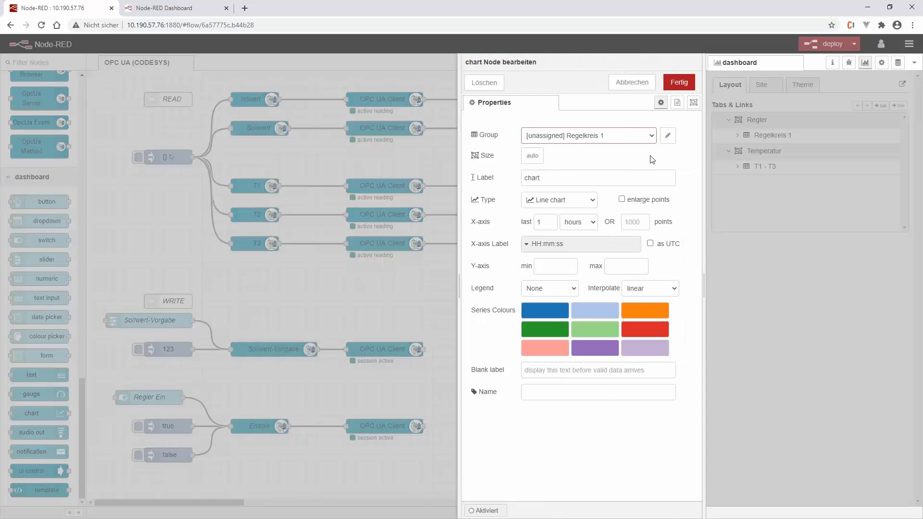
click(650, 141)
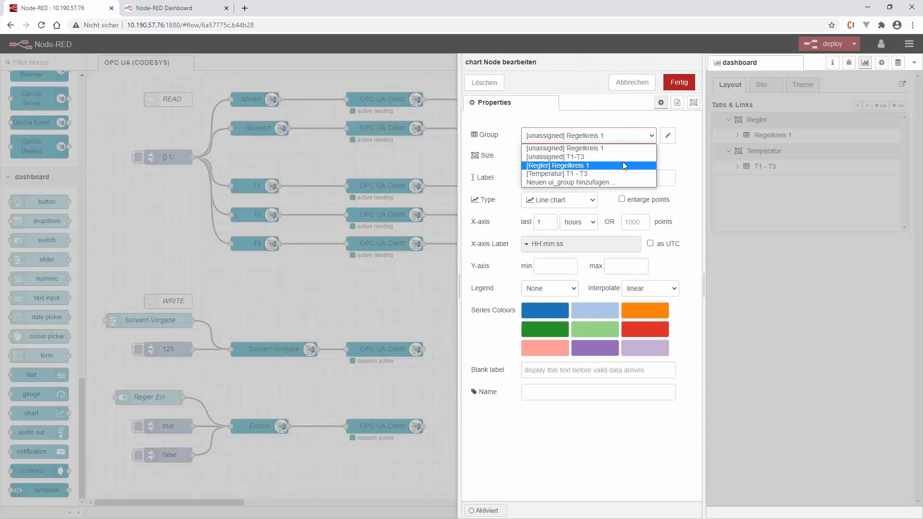
click(597, 166)
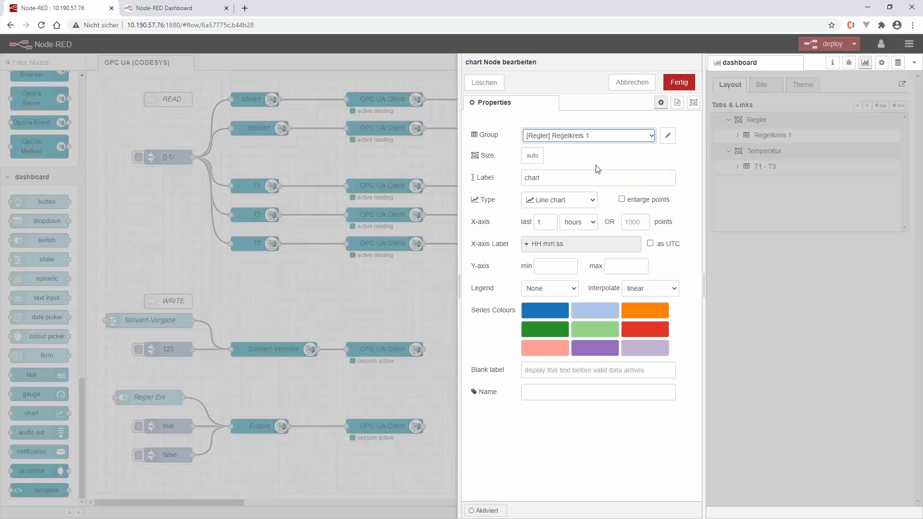
click(532, 156)
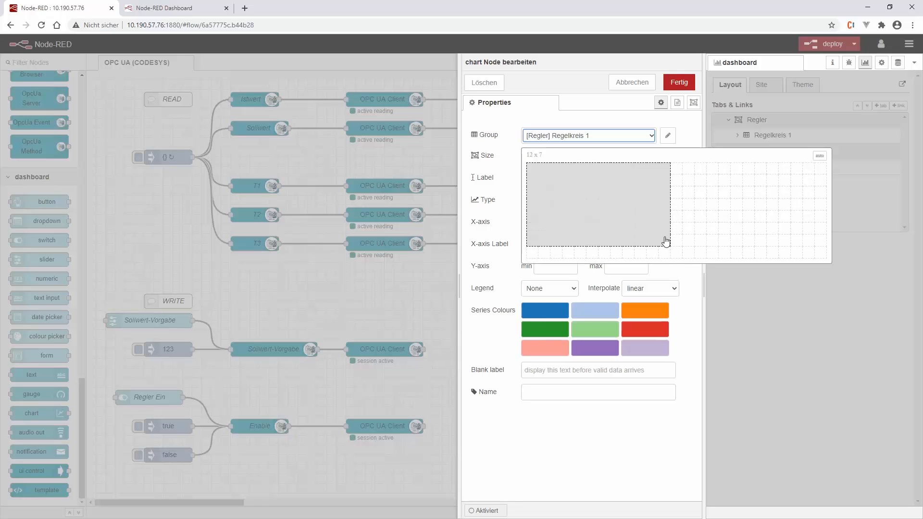
click(666, 241)
Step: Set the chart's label to Trend and its type to Line chart
click(512, 181)
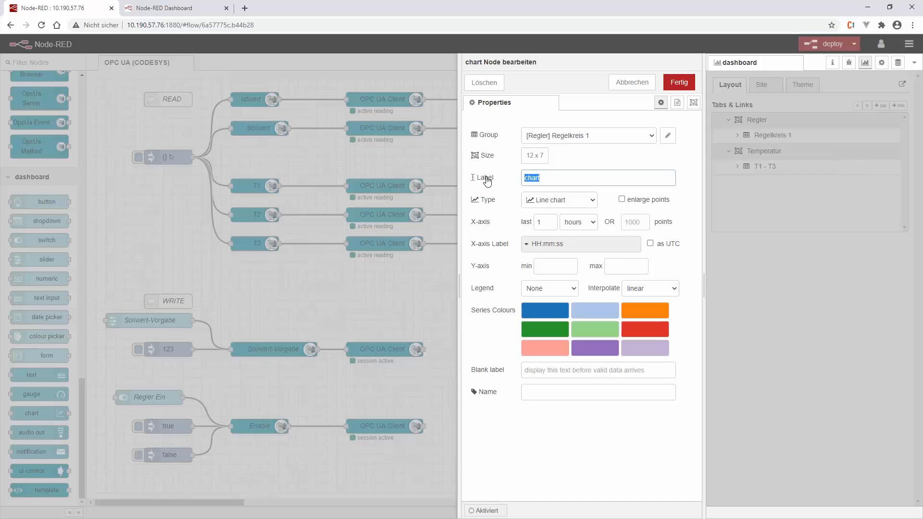
text(Trend)
click(588, 206)
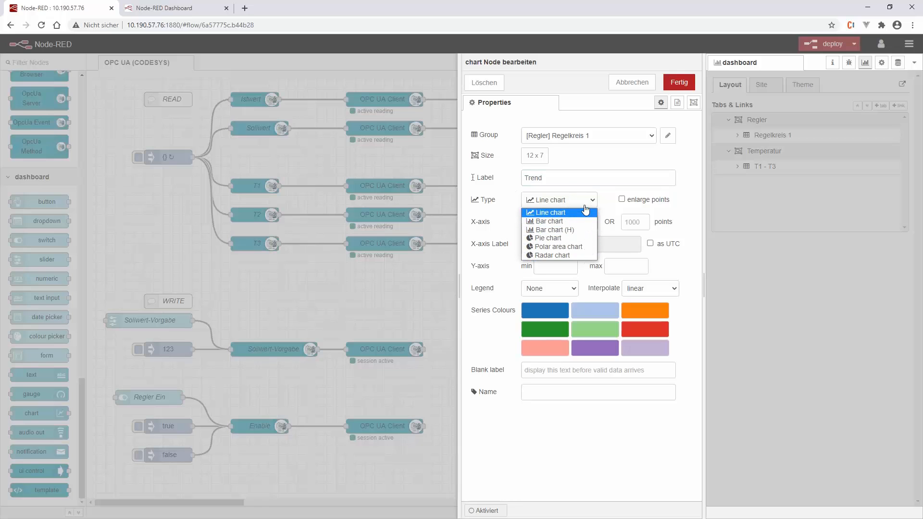
click(560, 212)
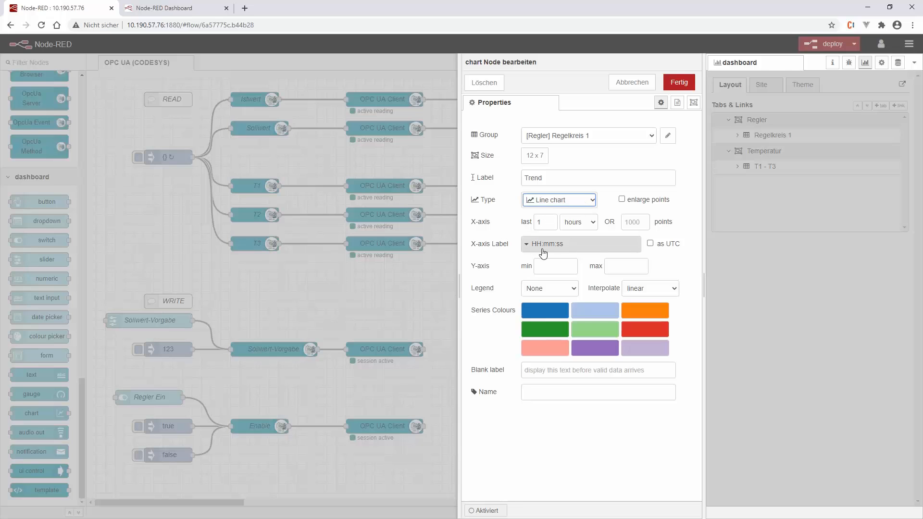
Step: Set the chart's Y-axis range from 0 to 50, name the node Trend and accept its properties
click(563, 270)
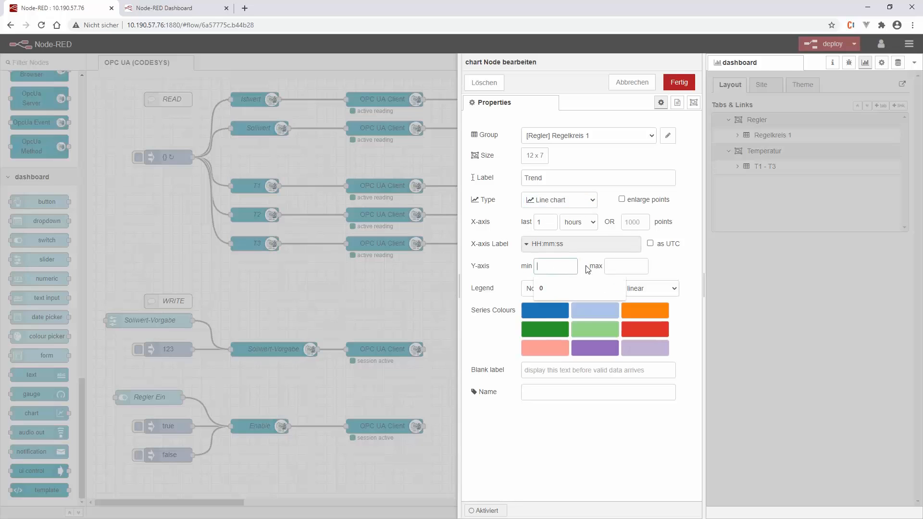
text(0)
click(640, 265)
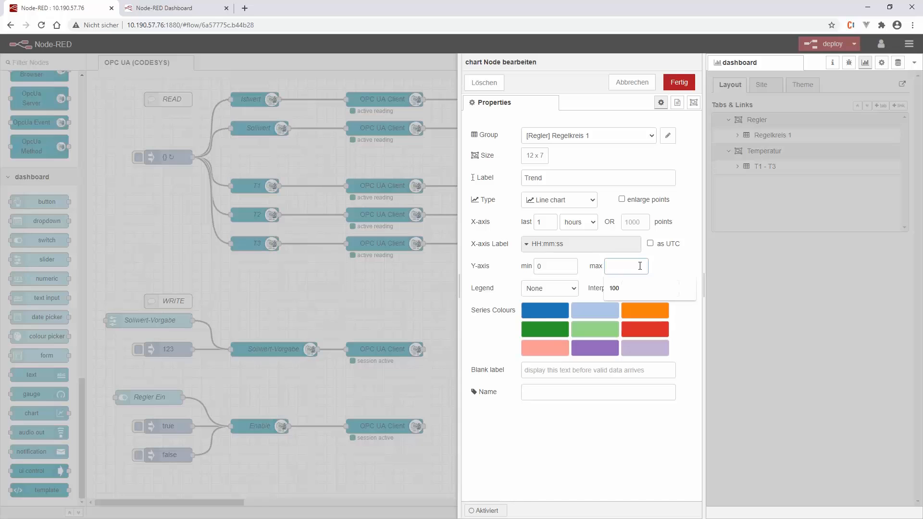
text(50)
click(606, 392)
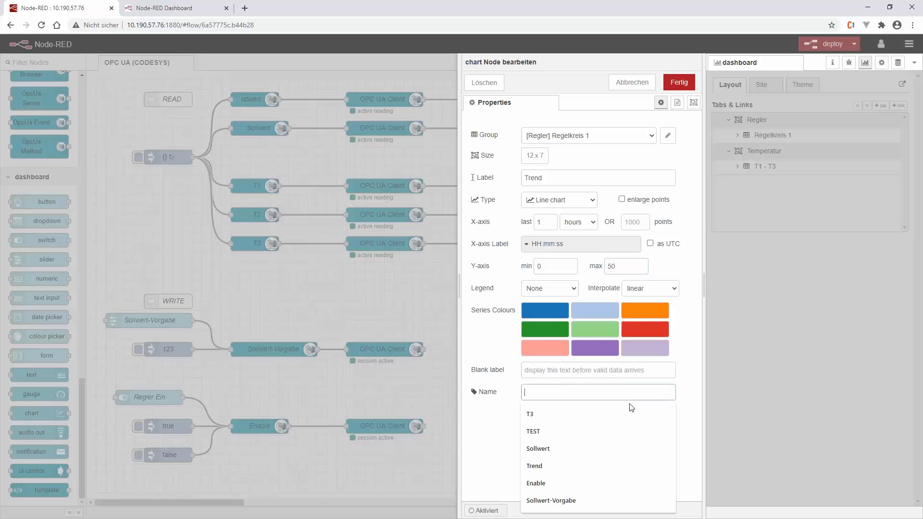
text(Trend)
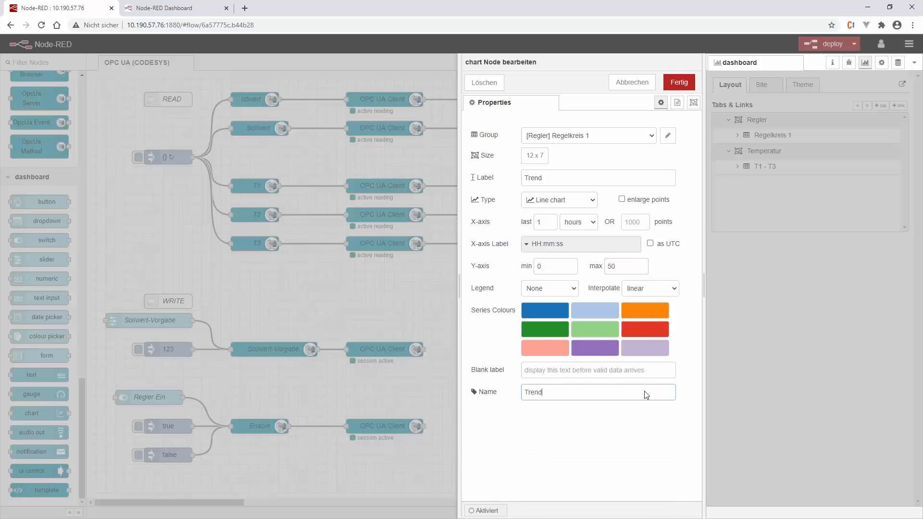
click(681, 84)
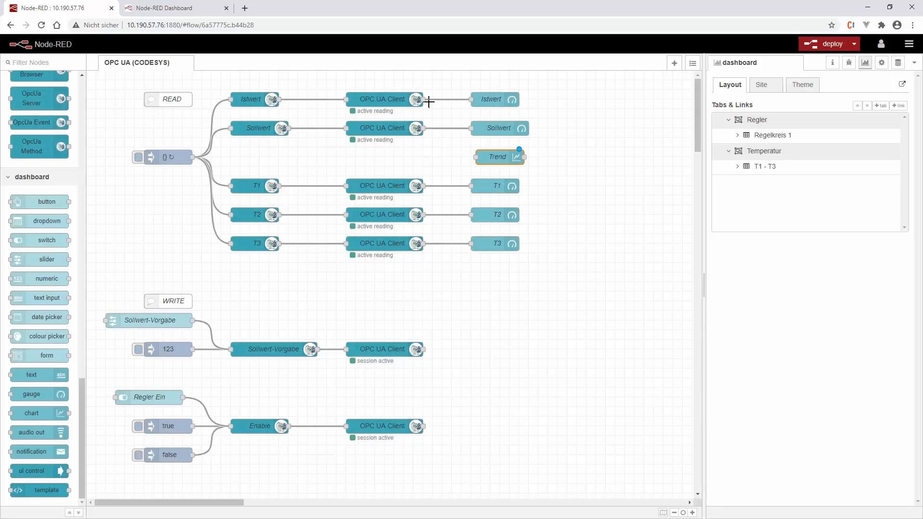
Step: Wire the OPC UA Client nodes of Istwert and Sollwert to the Trend chart
drag(424, 99, 476, 148)
drag(475, 155, 476, 156)
drag(423, 129, 481, 157)
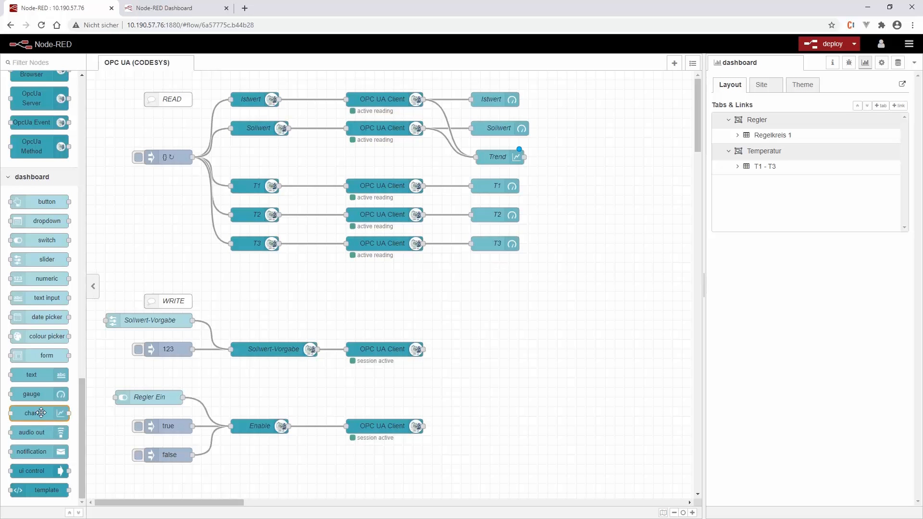
Step: Add a chart node below the T3 gauge in the flow, assigned to the [Temperatur] T1 - T3 group with size 22 x 7
drag(46, 413, 510, 275)
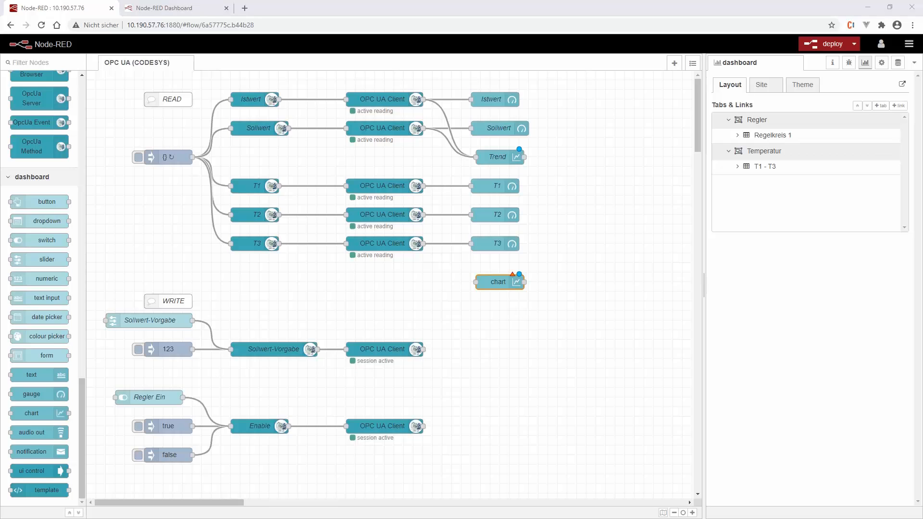
double_click(496, 284)
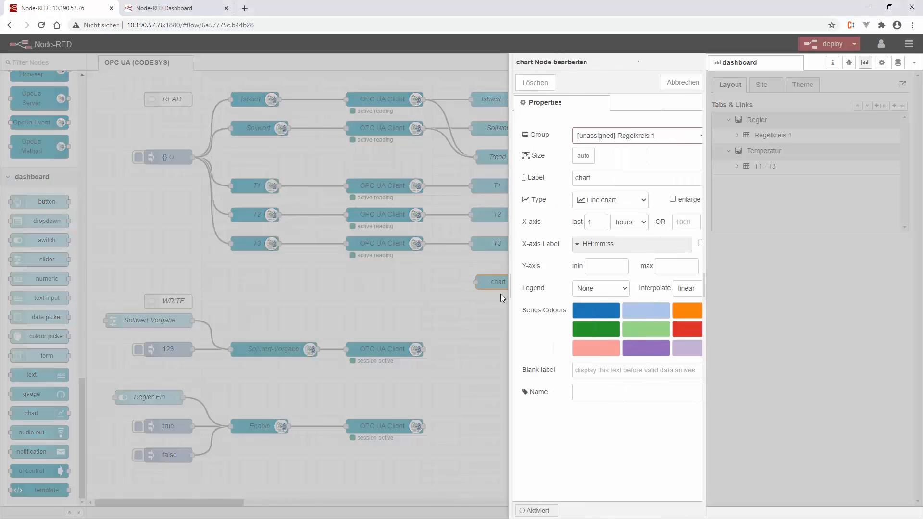
click(629, 136)
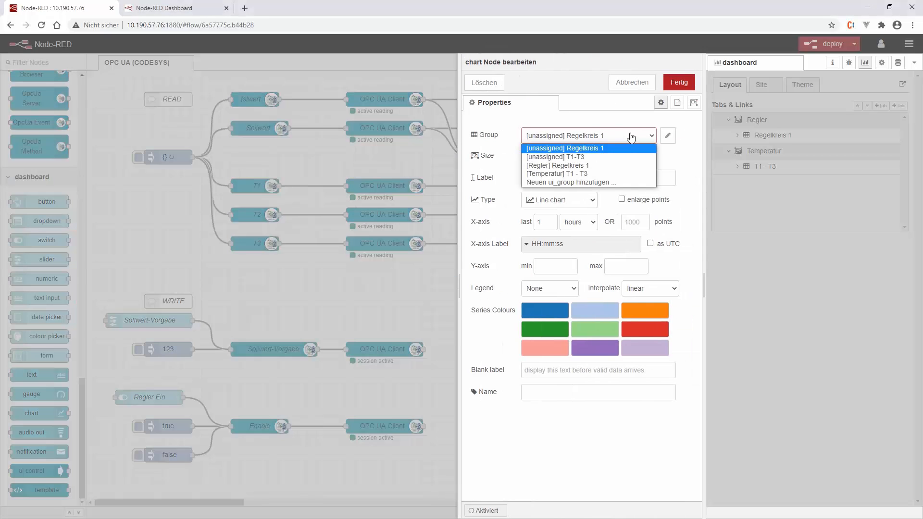
click(577, 176)
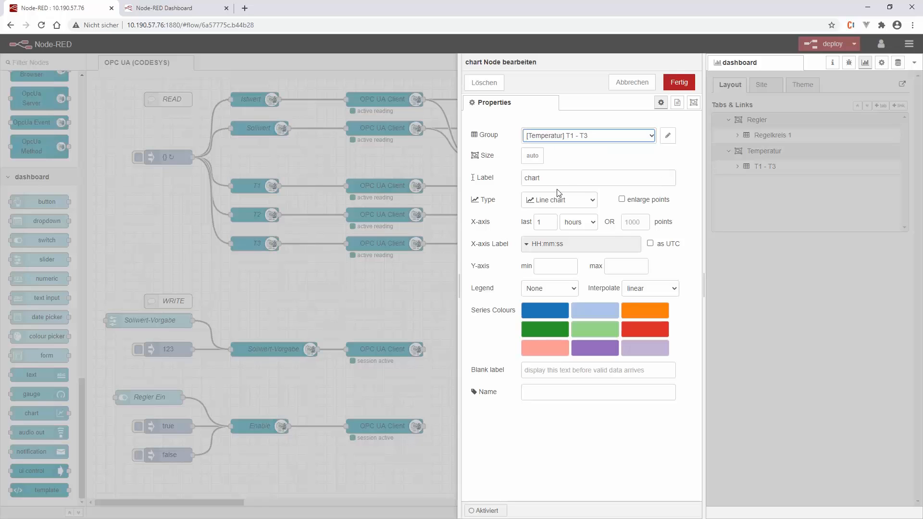
click(531, 155)
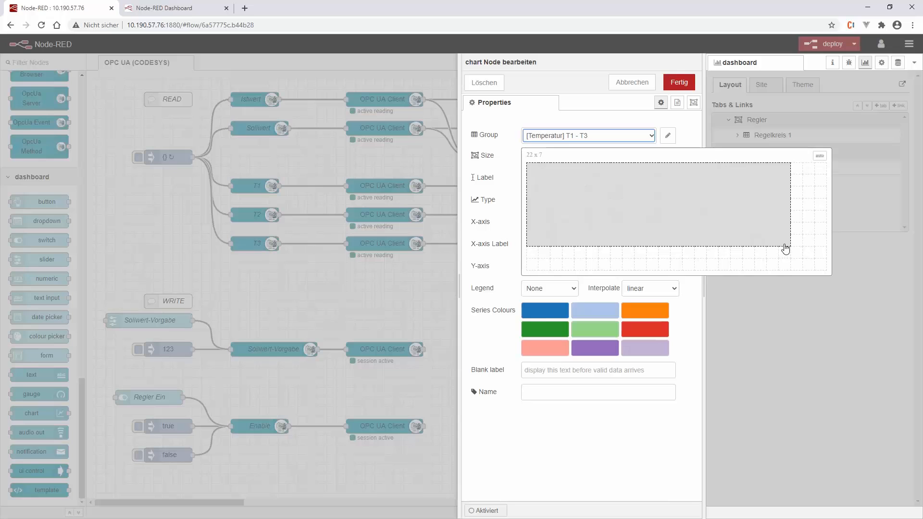
click(785, 249)
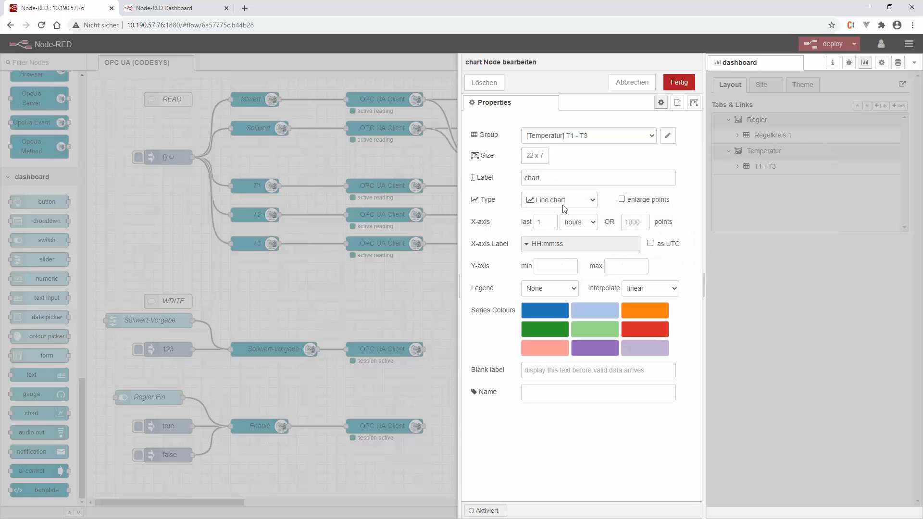
Step: Set the chart's label and name to Trend and its Y-axis range from 0 to 50, and accept its properties
click(497, 181)
text(Trend)
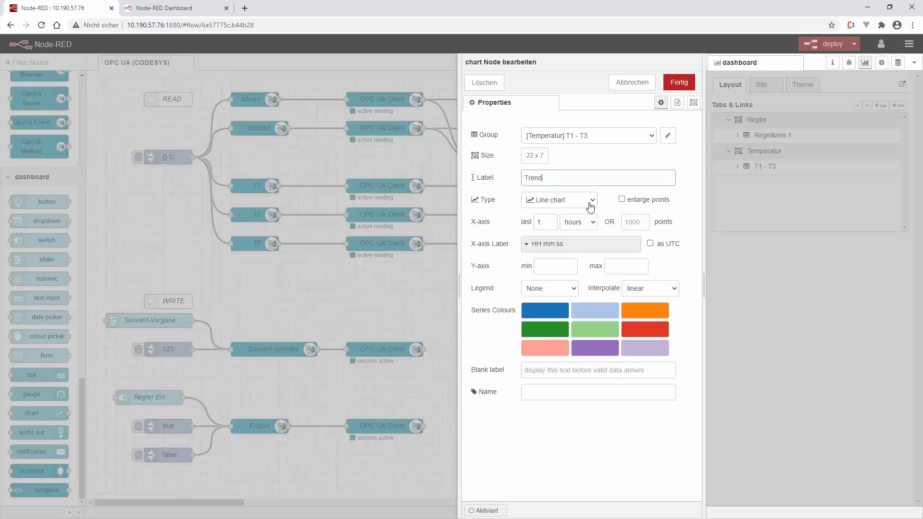
click(575, 266)
text(0)
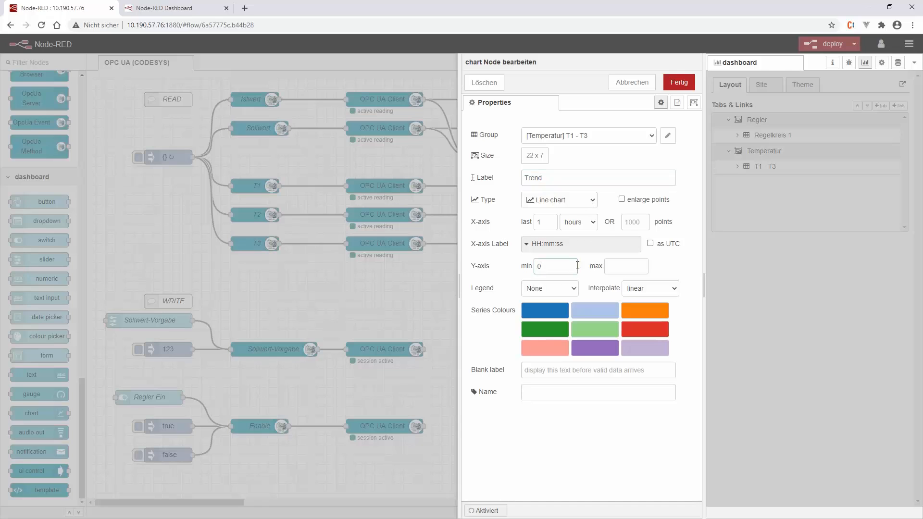
click(623, 262)
text(50)
click(579, 392)
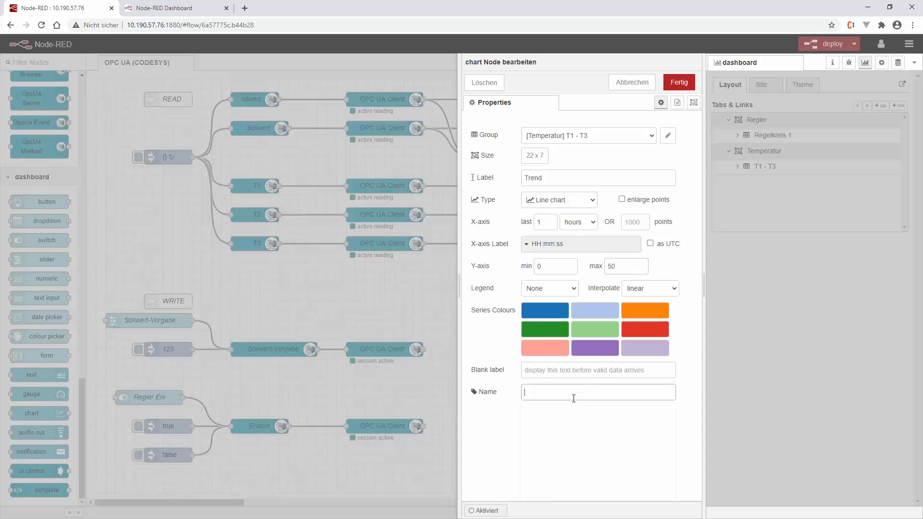
text(Trend)
click(675, 83)
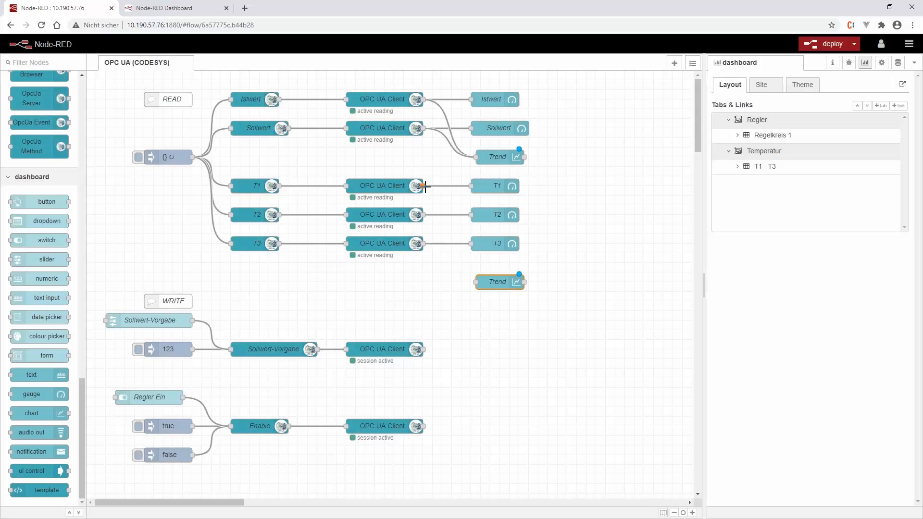
Step: Wire the OPC UA Client nodes of T1, T2 and T3 to the new Trend chart and deploy the flow
drag(424, 186, 476, 282)
drag(423, 215, 476, 282)
drag(424, 244, 476, 281)
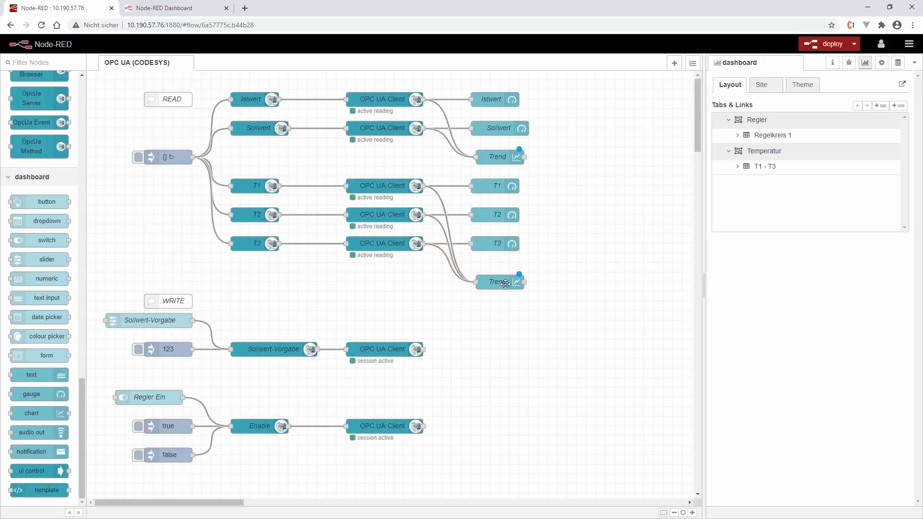
click(824, 44)
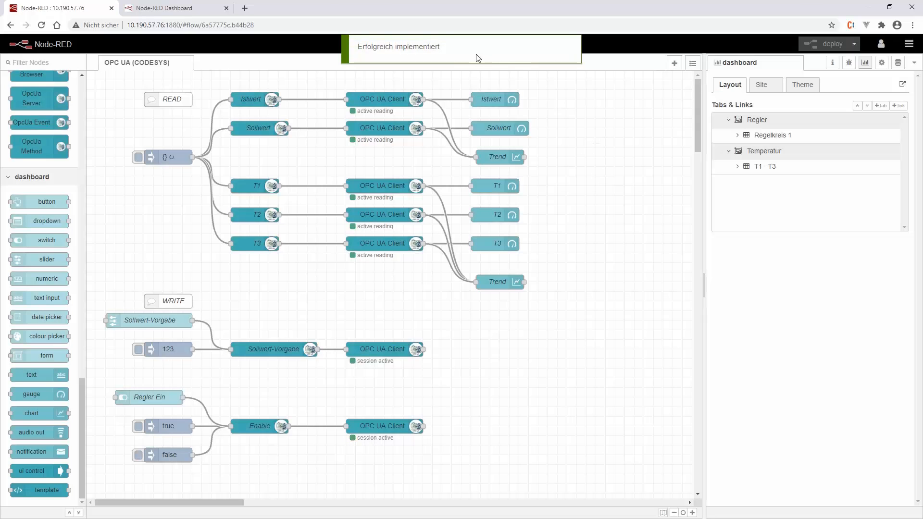
Step: In the dashboard layout of the Regler tab, move the Trend chart beside the slider and Sollwert gauge, starting in the top row, and accept
mouse_move(834, 135)
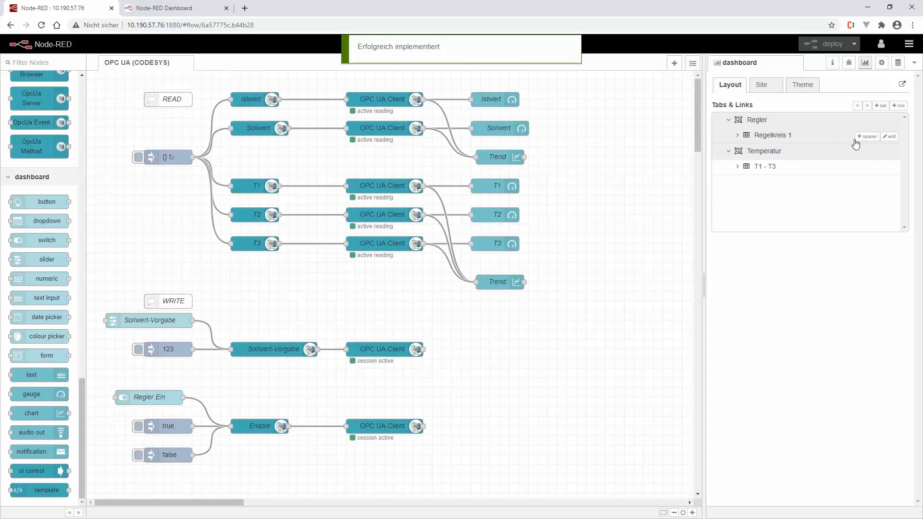
click(893, 137)
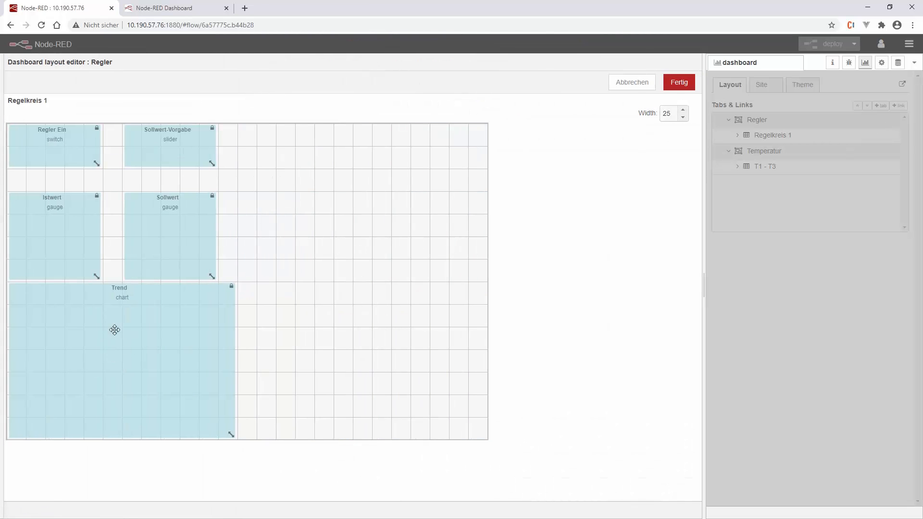
drag(110, 351, 342, 192)
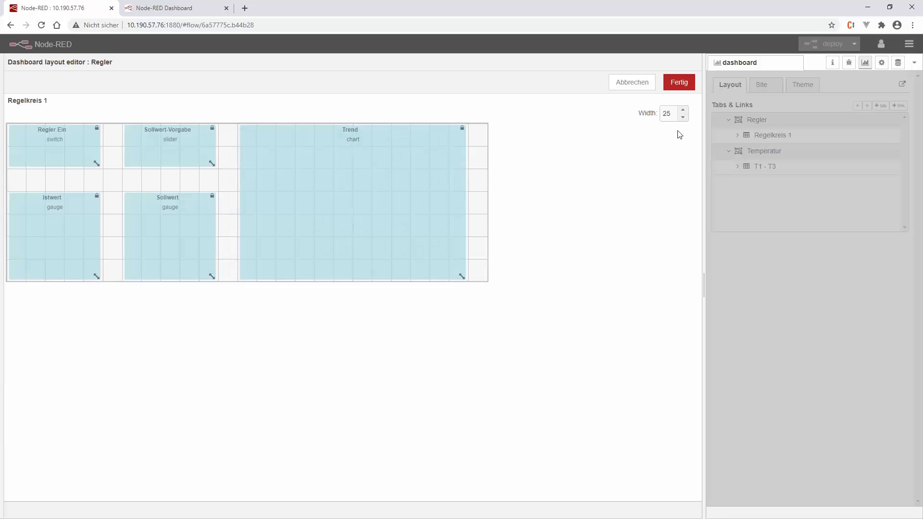
click(677, 86)
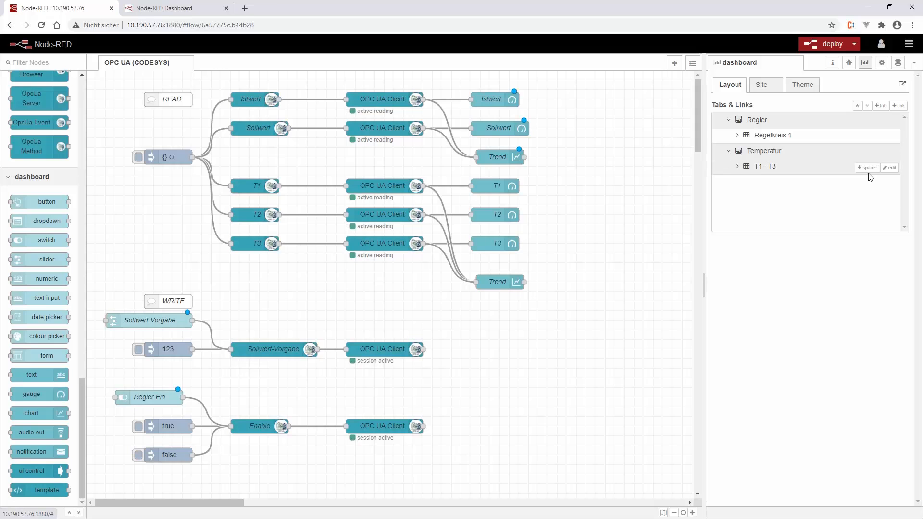
Step: In the Temperatur tab's layout, move the Trend chart one row down and spread the T2 and T3 gauges evenly above it
click(889, 152)
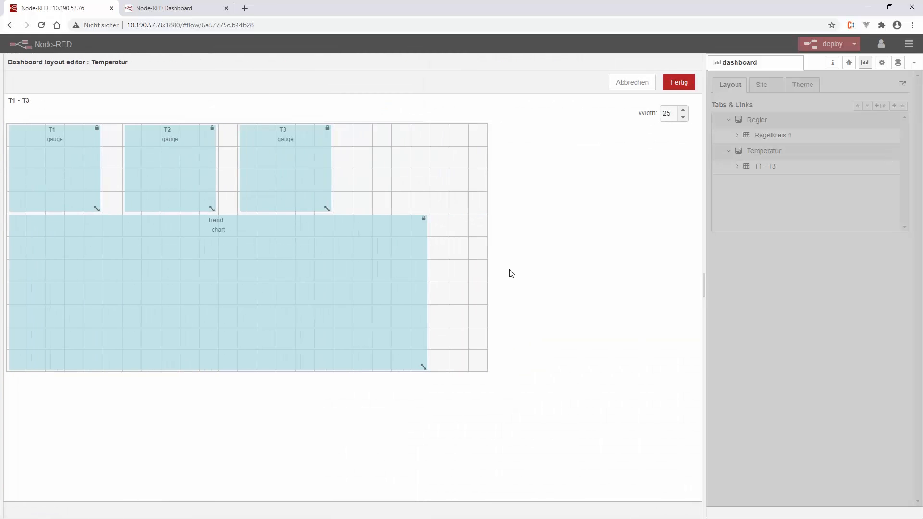
drag(300, 276, 306, 301)
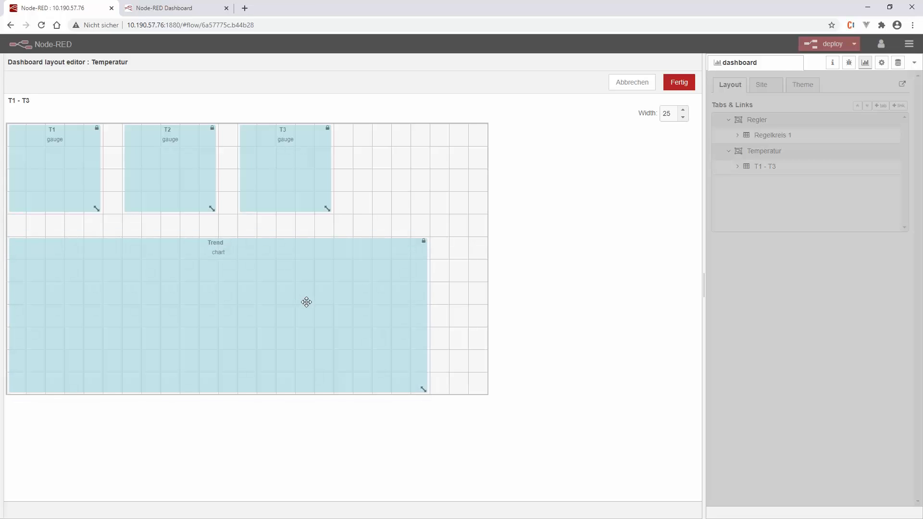
drag(303, 181, 391, 180)
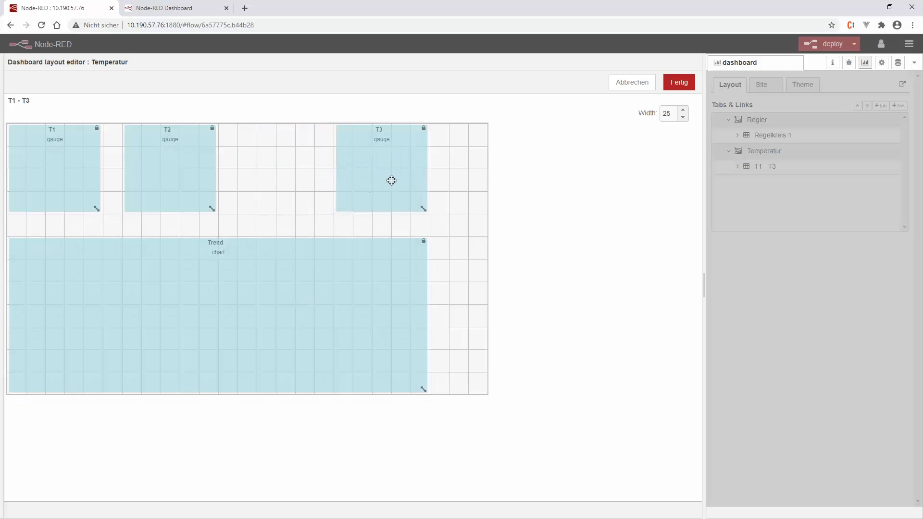
drag(182, 176, 238, 188)
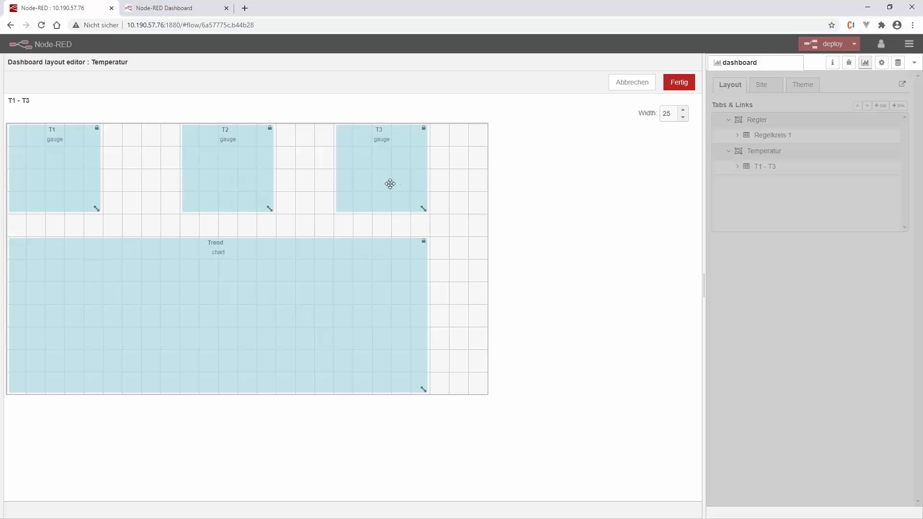
drag(389, 184, 401, 186)
Step: Widen the Trend chart by one column to align with the T3 gauge, accept the layout and deploy the flow
drag(423, 389, 443, 389)
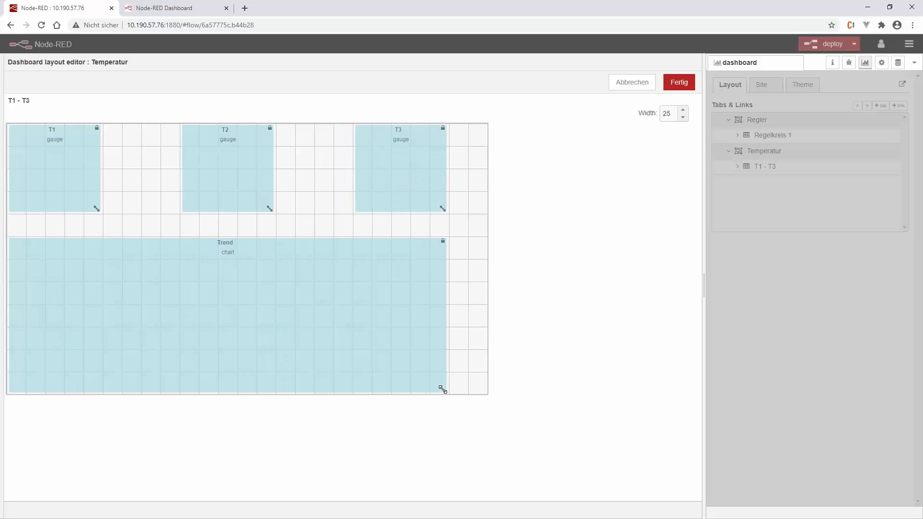
click(679, 82)
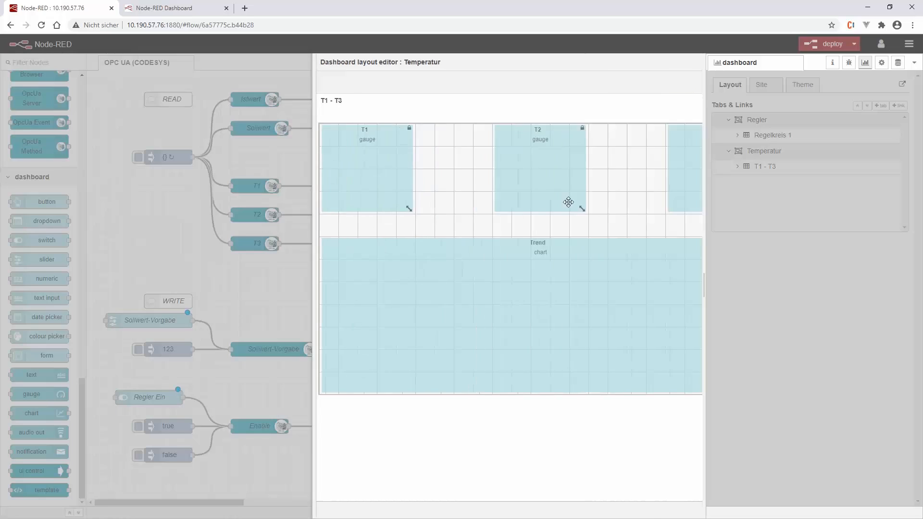
click(826, 44)
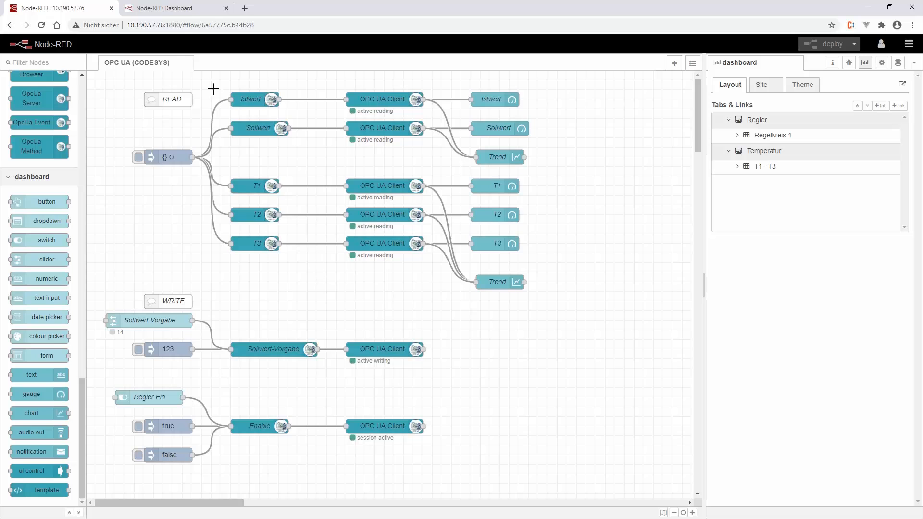
Step: On the live dashboard, turn the Regler Ein switch off and on again and set the Sollwert slider to 33
click(176, 10)
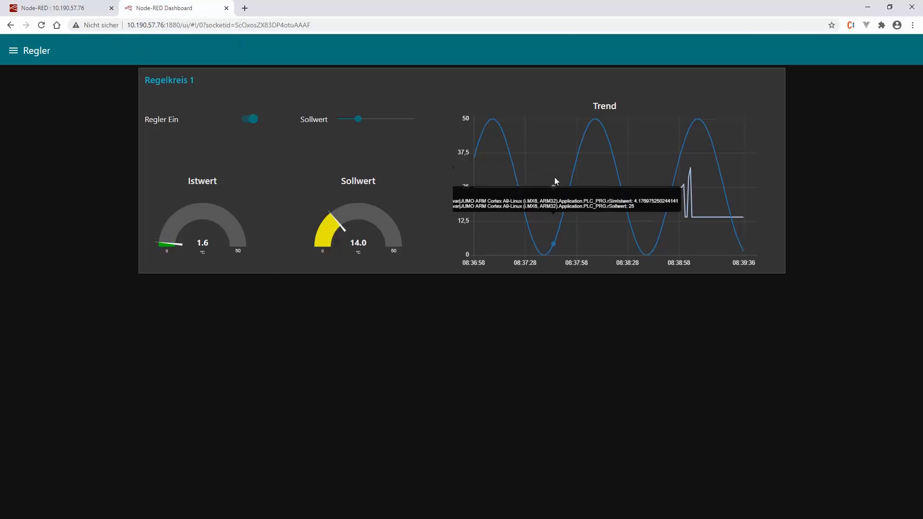
click(256, 129)
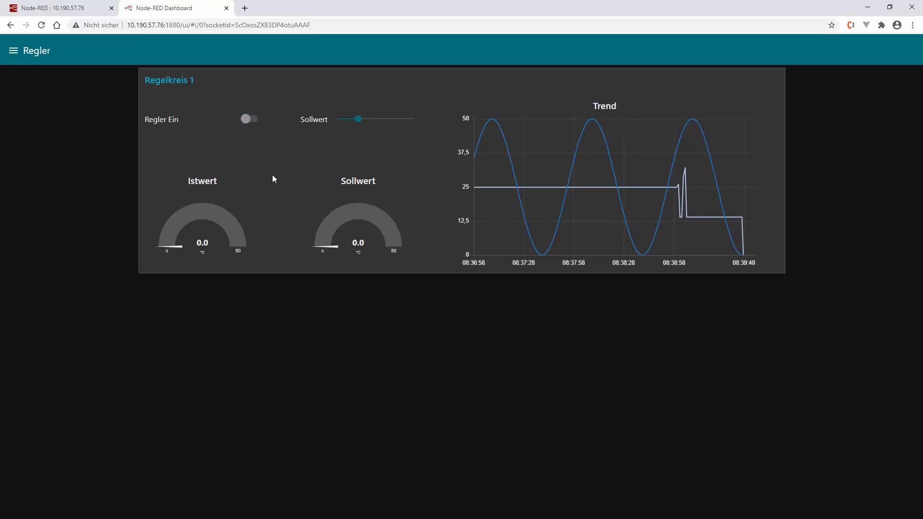
click(247, 119)
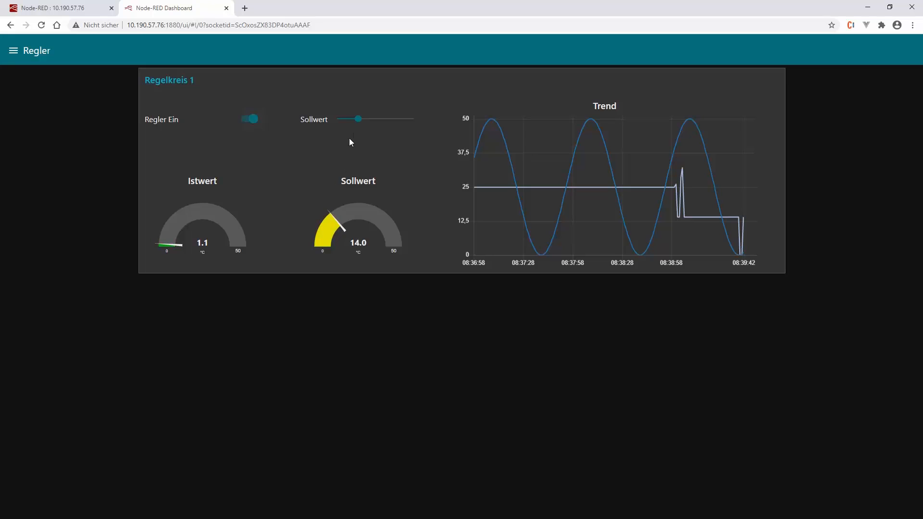
drag(376, 119, 387, 119)
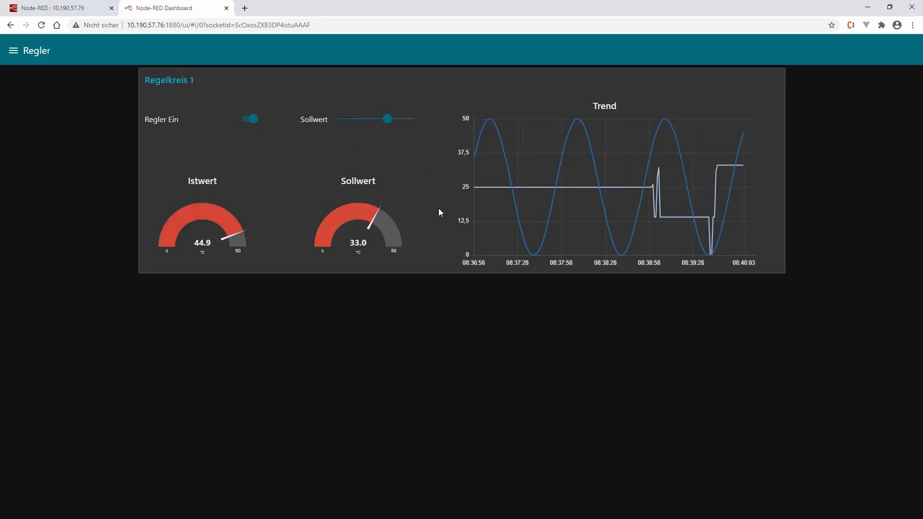
Step: Show the dashboard's Temperatur tab to check the T1 to T3 gauges and their trend chart
click(14, 51)
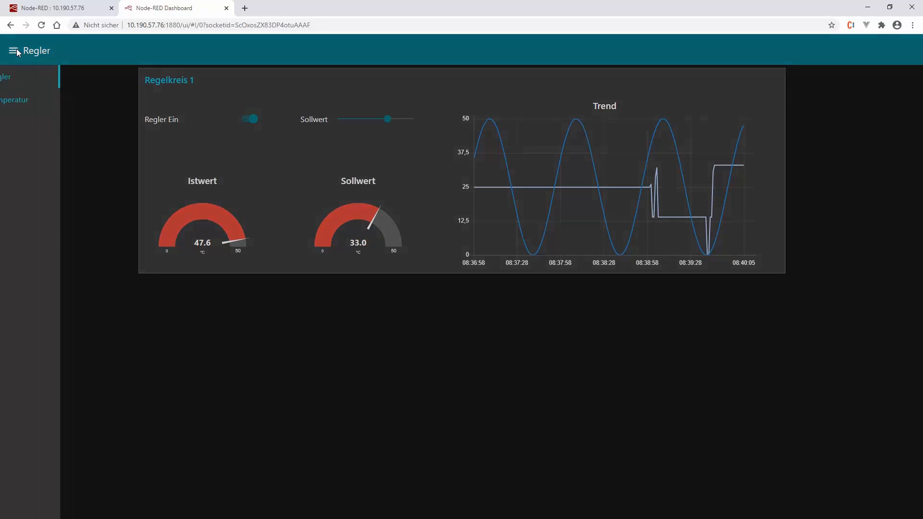
click(32, 104)
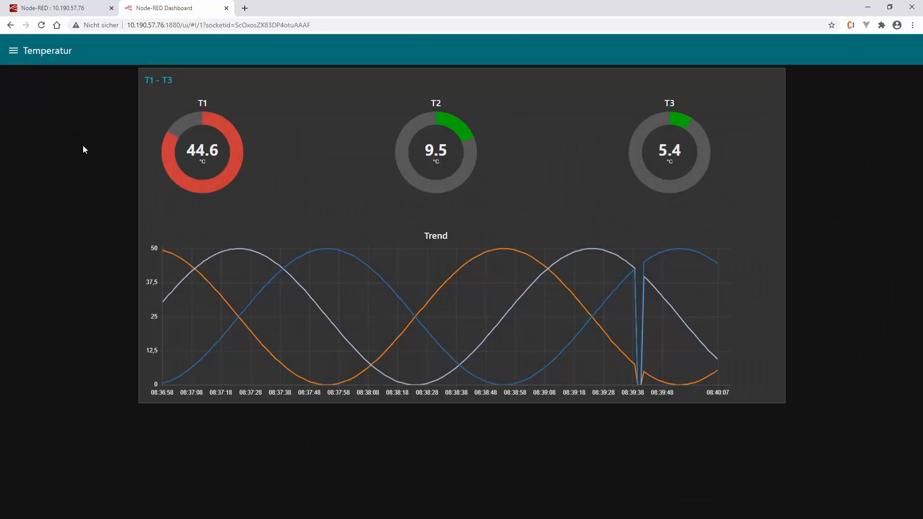